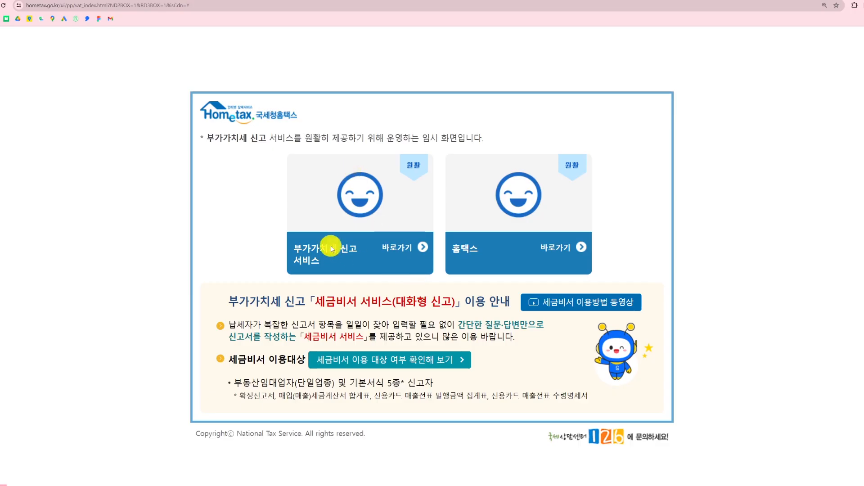
Sign in to the VAT filing service with the 공동·금융인증서 and start a general taxpayer 정기신고(확정/예정) return
{"action": "left_click", "coordinate": [332, 248]}
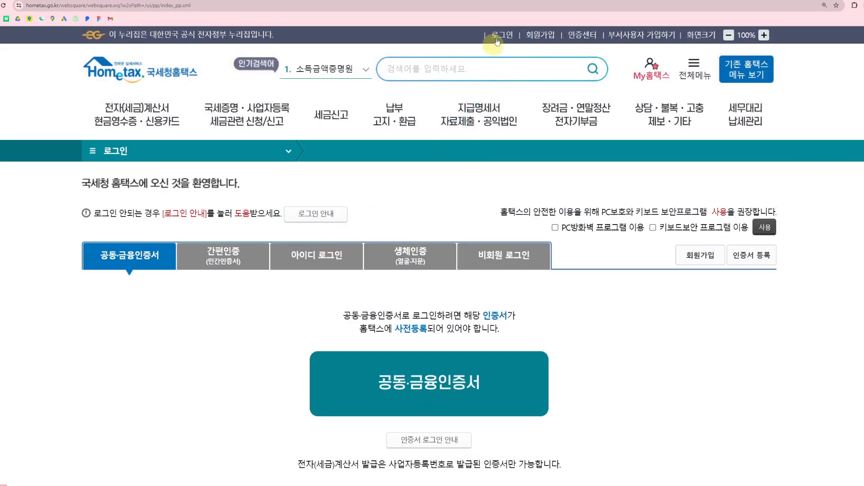
{"action": "left_click", "coordinate": [457, 382]}
{"action": "mouse_move", "coordinate": [338, 117]}
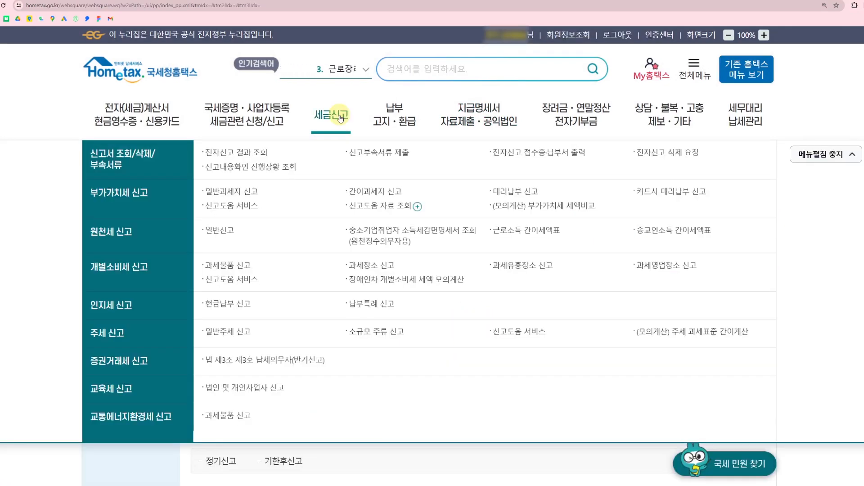
{"action": "left_click", "coordinate": [238, 196]}
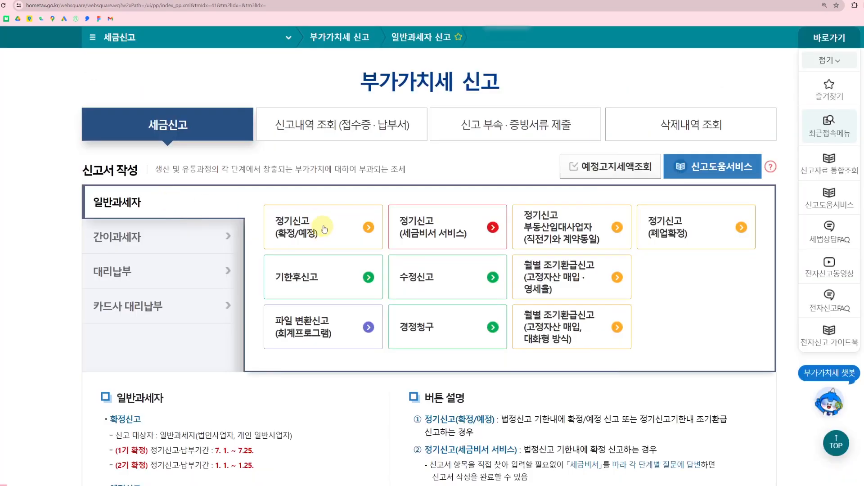
{"action": "left_click", "coordinate": [329, 225]}
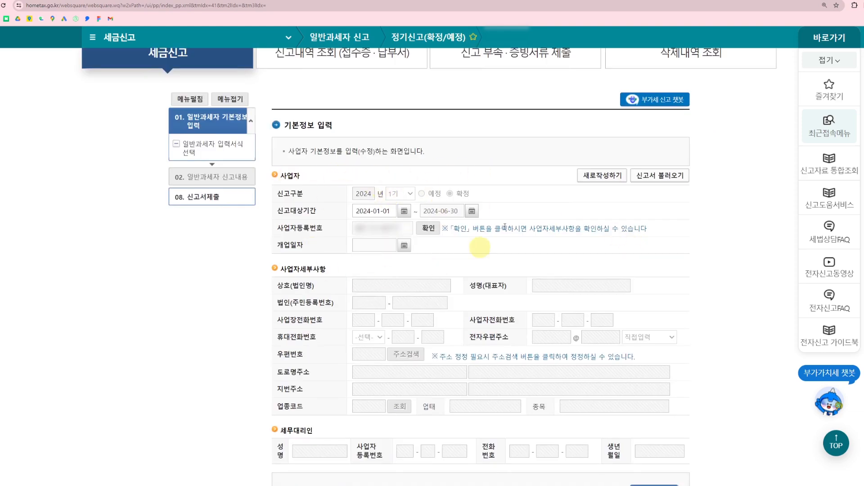
Load the business details from the business registration number, then save the basic information and continue to the form selection
{"action": "left_click", "coordinate": [428, 234]}
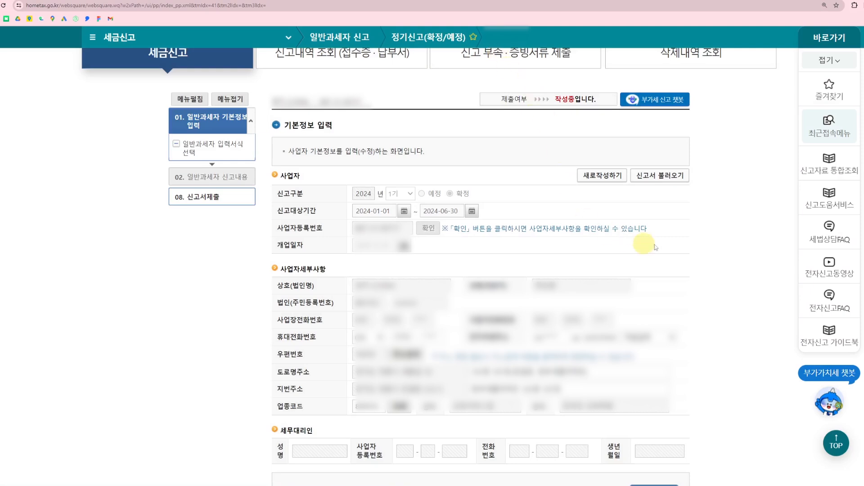
{"action": "scroll", "coordinate": [707, 238], "scroll_direction": "down", "scroll_amount": 2}
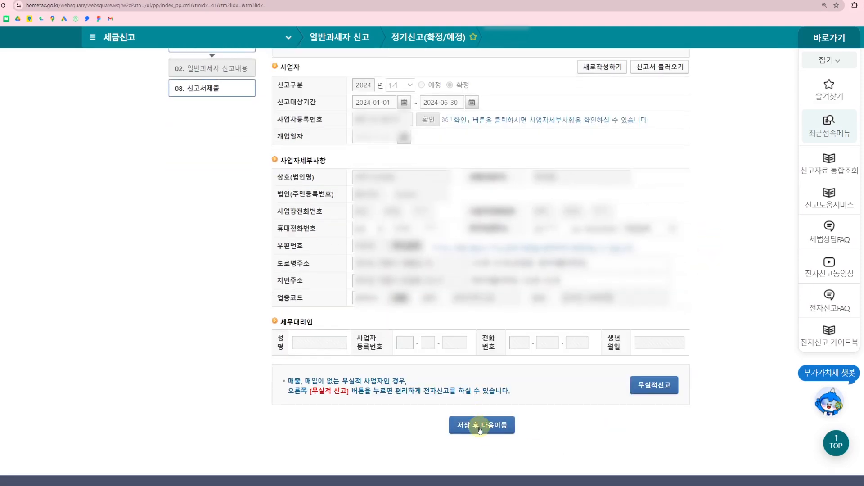
{"action": "left_click", "coordinate": [480, 430]}
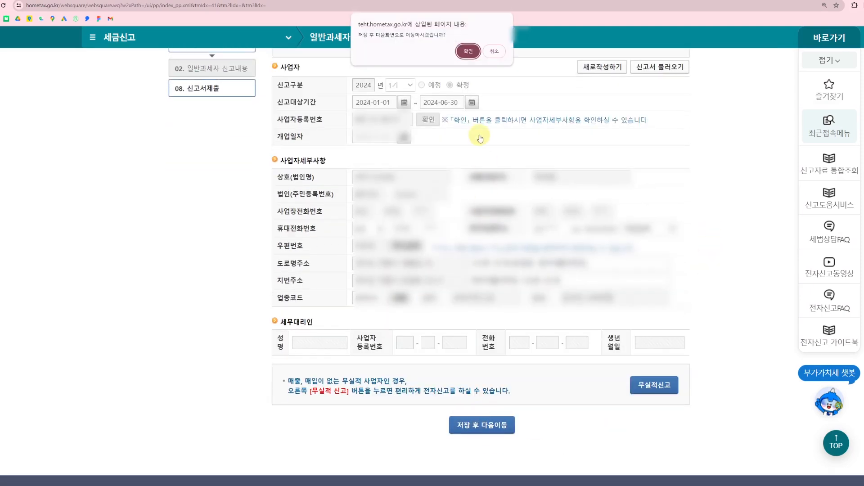
{"action": "left_click", "coordinate": [468, 51]}
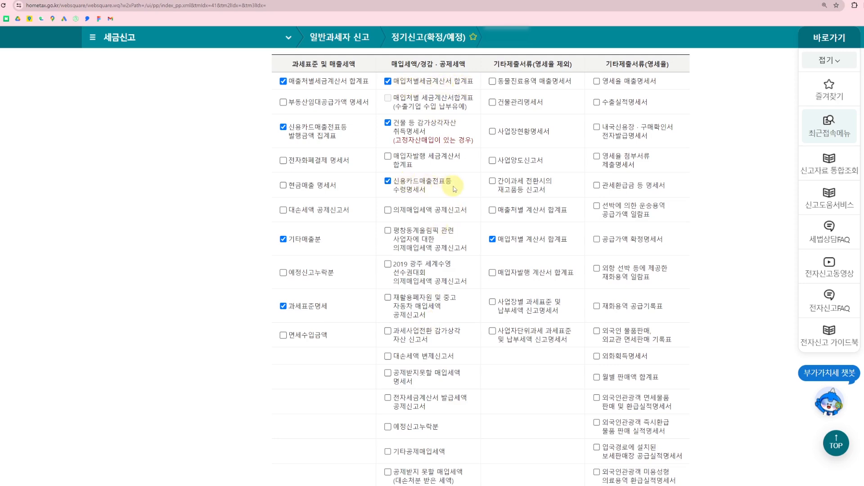
Add 신용카드 매출전표 등 발행공제 등 and 전자세금계산서 발급세액 공제신고서 to the selected input forms
{"action": "scroll", "coordinate": [432, 196], "scroll_direction": "down", "scroll_amount": 4}
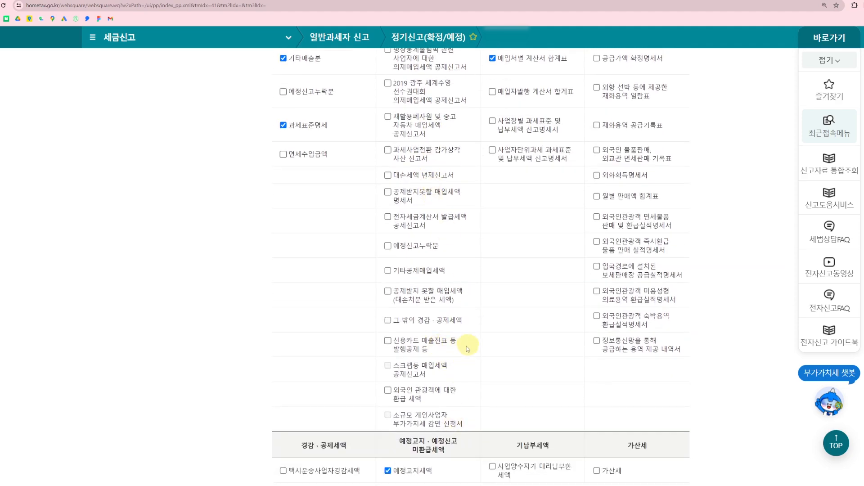
{"action": "scroll", "coordinate": [469, 348], "scroll_direction": "up", "scroll_amount": 5}
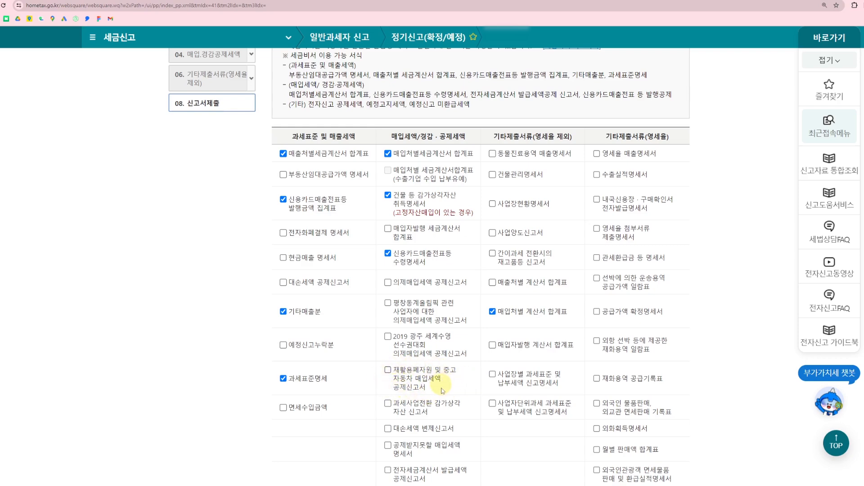
{"action": "scroll", "coordinate": [442, 390], "scroll_direction": "down", "scroll_amount": 2}
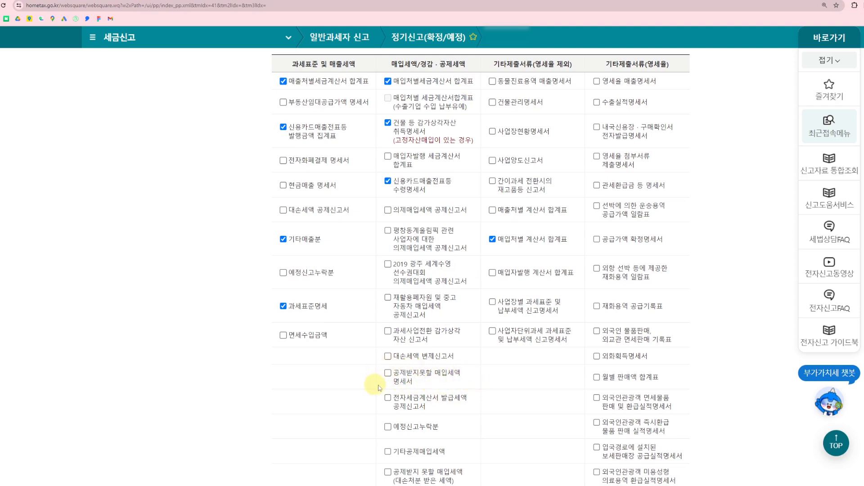
{"action": "scroll", "coordinate": [469, 381], "scroll_direction": "down", "scroll_amount": 4}
{"action": "left_click", "coordinate": [387, 341]}
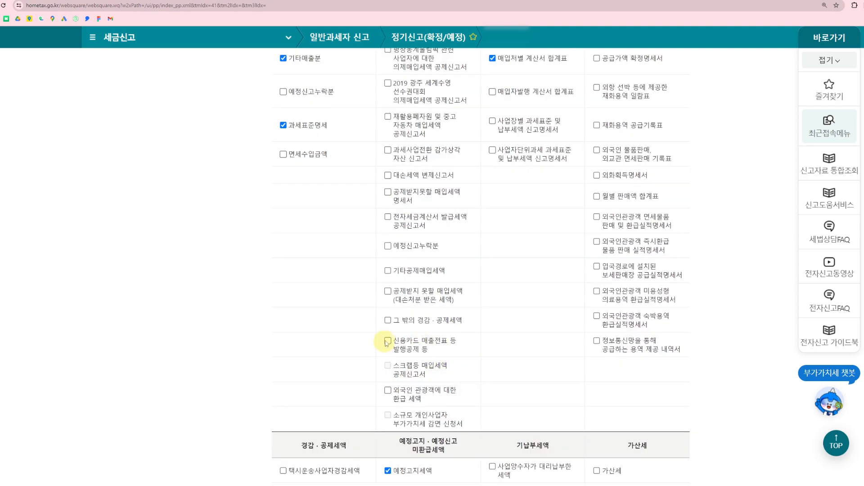
{"action": "left_click", "coordinate": [388, 216]}
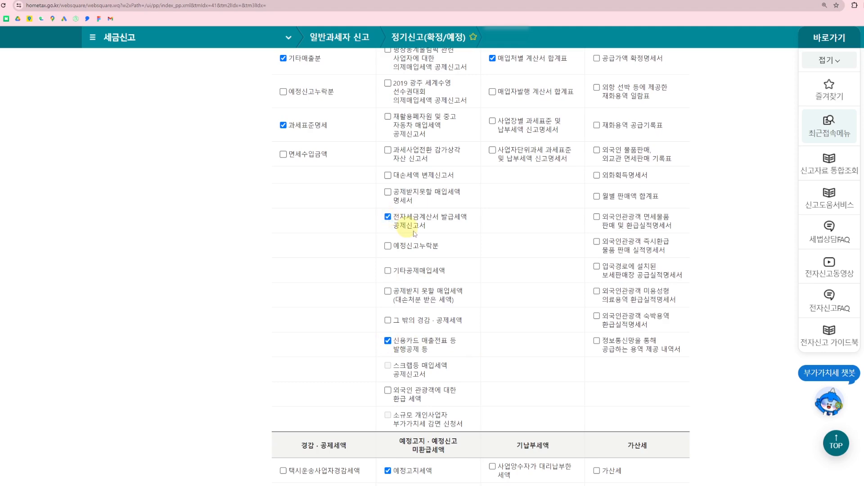
Save the form selection, read the vehicle evidence item in the early refund checklist, and continue to the return contents
{"action": "scroll", "coordinate": [478, 373], "scroll_direction": "up", "scroll_amount": 5}
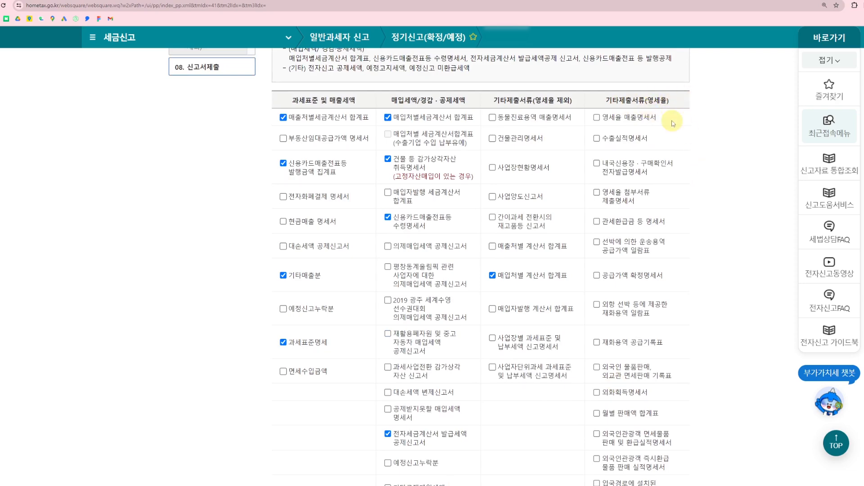
{"action": "scroll", "coordinate": [673, 123], "scroll_direction": "down", "scroll_amount": 2}
{"action": "scroll", "coordinate": [673, 123], "scroll_direction": "down", "scroll_amount": 8}
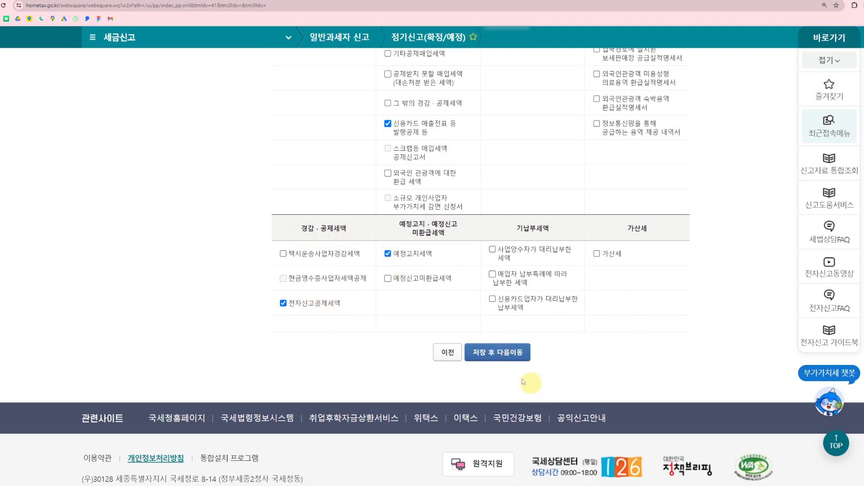
{"action": "left_click", "coordinate": [498, 353]}
{"action": "scroll", "coordinate": [615, 309], "scroll_direction": "up", "scroll_amount": 3}
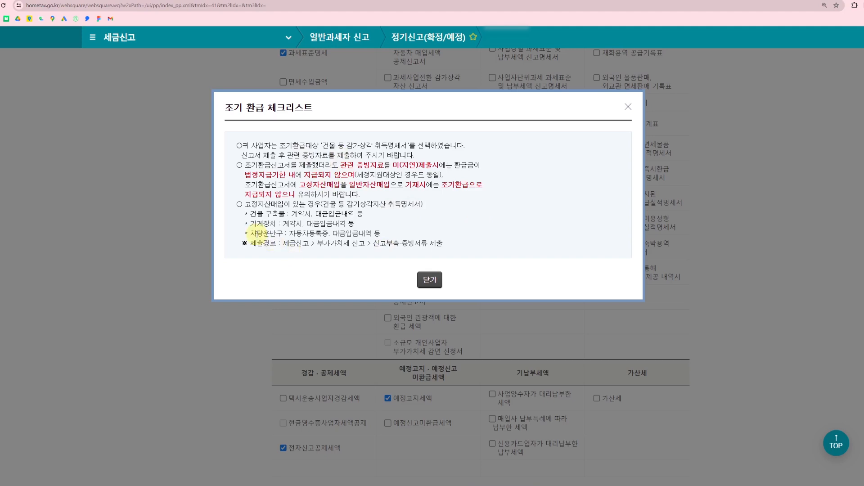
{"action": "left_click_drag", "start_coordinate": [251, 234], "coordinate": [390, 234]}
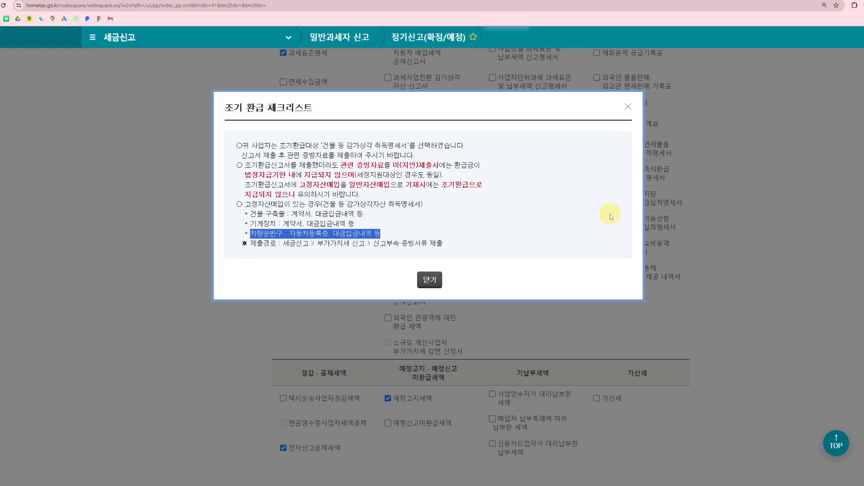
{"action": "left_click", "coordinate": [427, 280]}
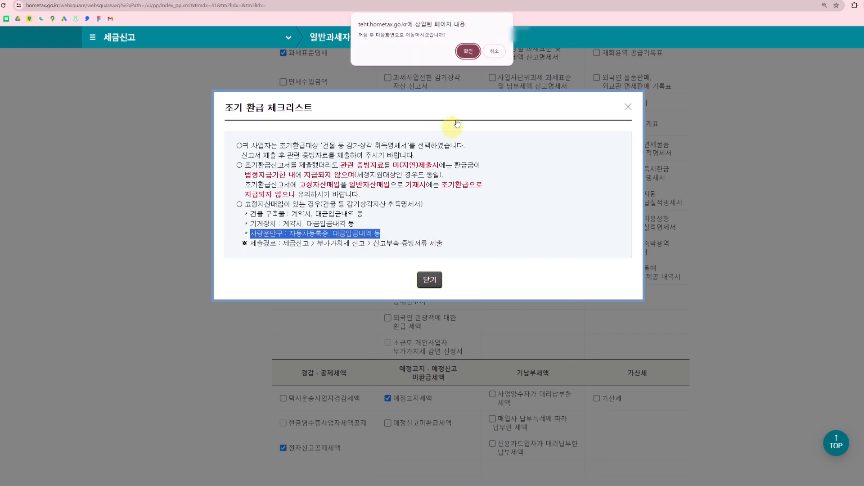
{"action": "left_click", "coordinate": [467, 49]}
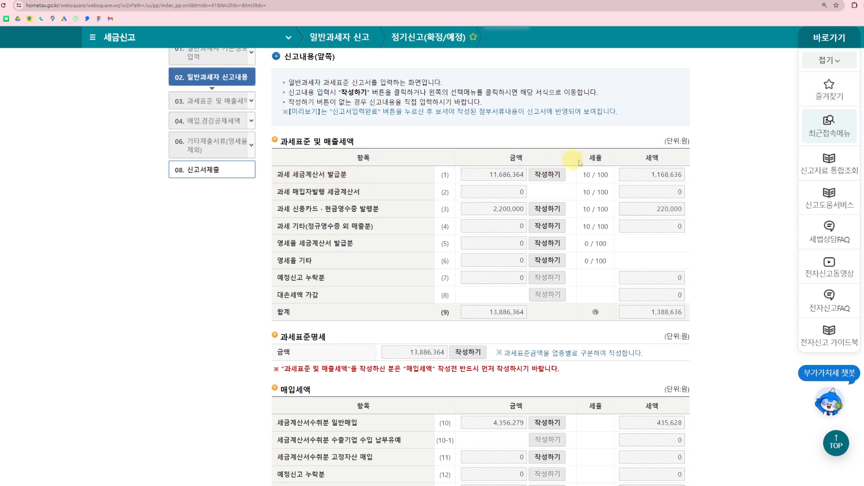
Open the 매출처별 세금계산서합계표 for taxable tax invoice sales and load the electronic tax invoices
{"action": "left_click", "coordinate": [548, 177]}
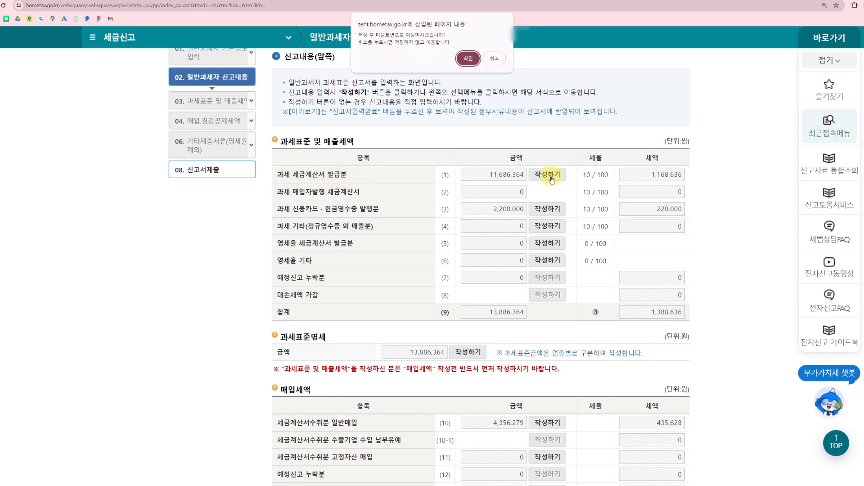
{"action": "left_click", "coordinate": [468, 59]}
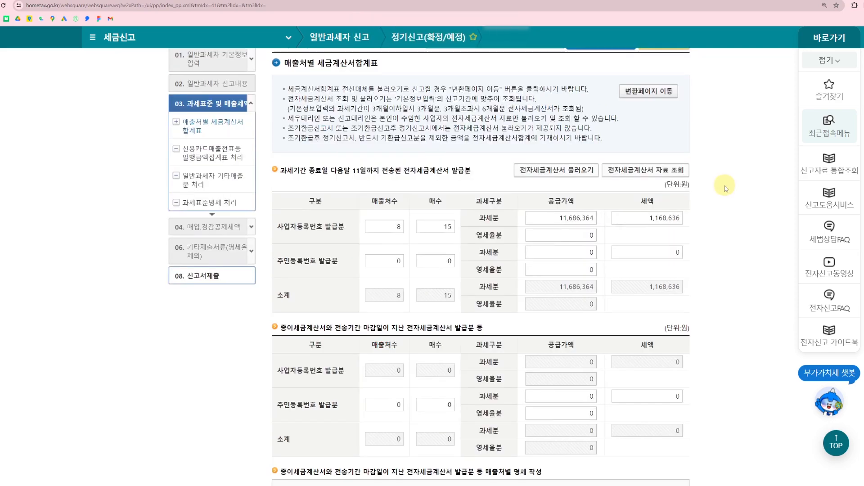
{"action": "left_click", "coordinate": [549, 175]}
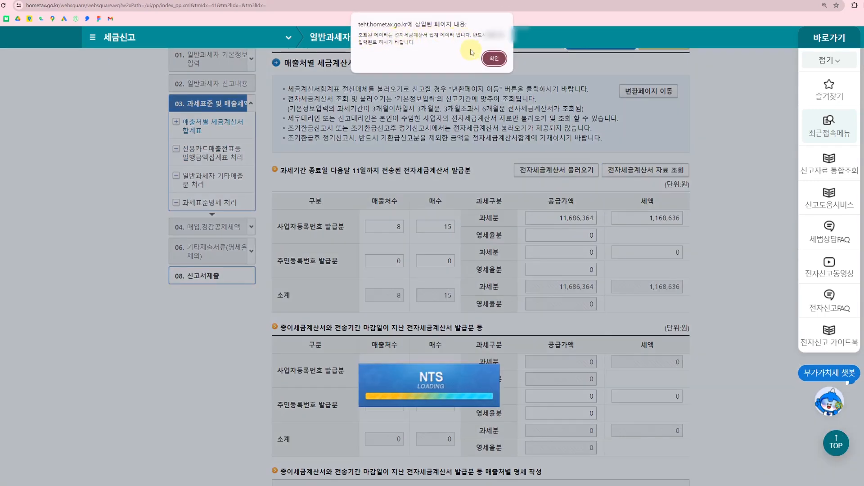
{"action": "left_click", "coordinate": [494, 59]}
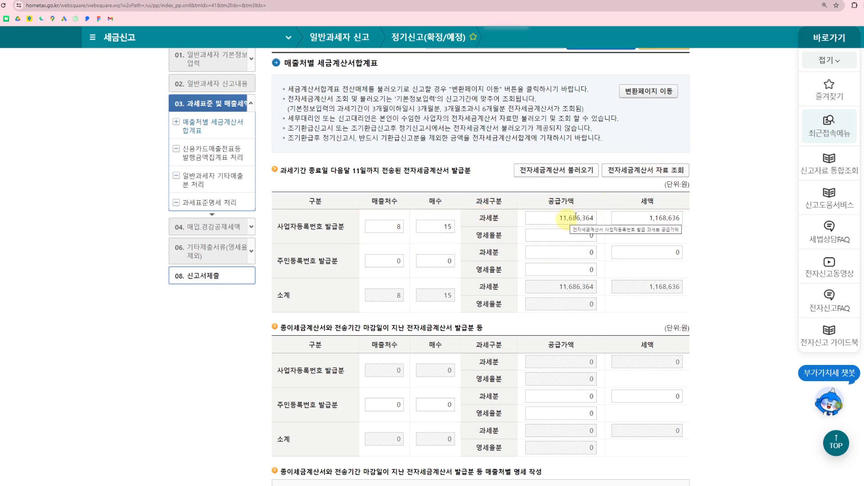
Check the paper and late-transmitted invoice sections without adding entries, and complete the sales tax invoice summary
{"action": "scroll", "coordinate": [383, 275], "scroll_direction": "down", "scroll_amount": 2}
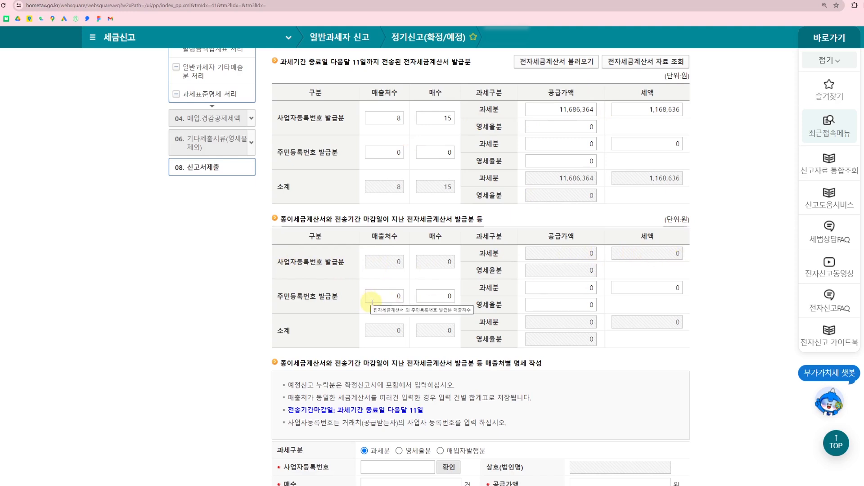
{"action": "scroll", "coordinate": [712, 262], "scroll_direction": "down", "scroll_amount": 5}
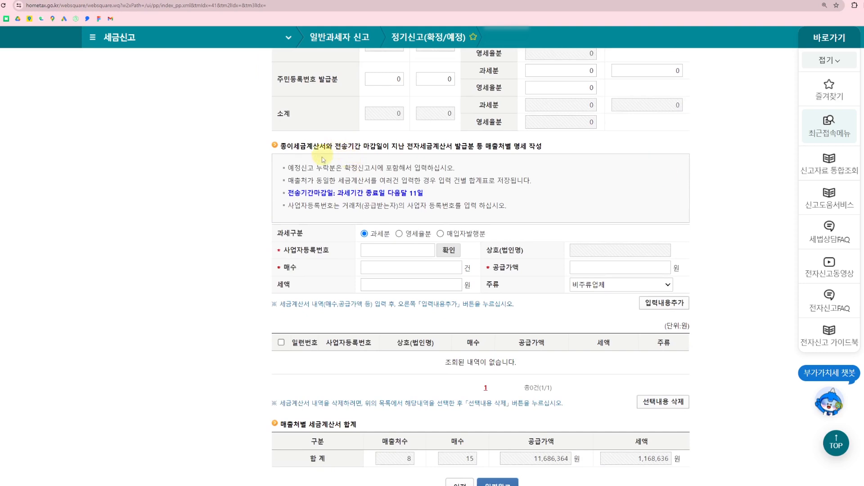
{"action": "scroll", "coordinate": [568, 273], "scroll_direction": "up", "scroll_amount": 1}
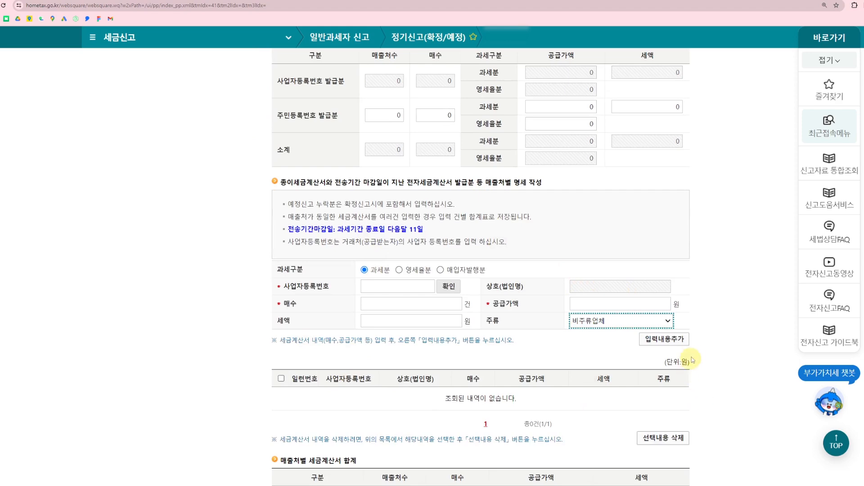
{"action": "scroll", "coordinate": [723, 348], "scroll_direction": "down", "scroll_amount": 3}
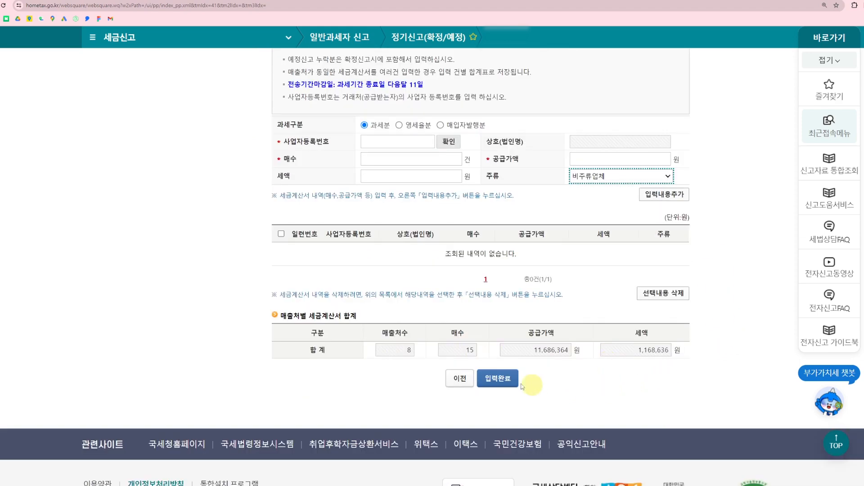
{"action": "left_click", "coordinate": [502, 380]}
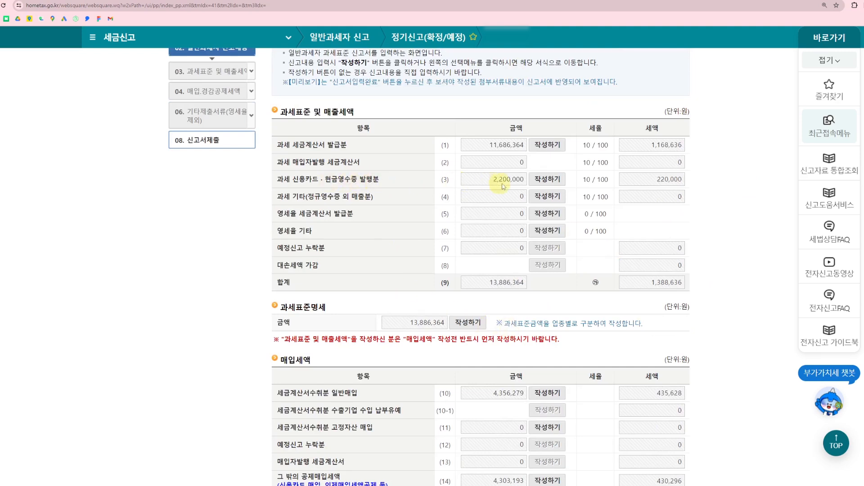
Open the 신용카드매출금액등 발행금액집계표 from the taxable 신용카드·현금영수증 발행분 item, saving the current screen
{"action": "left_click", "coordinate": [559, 187]}
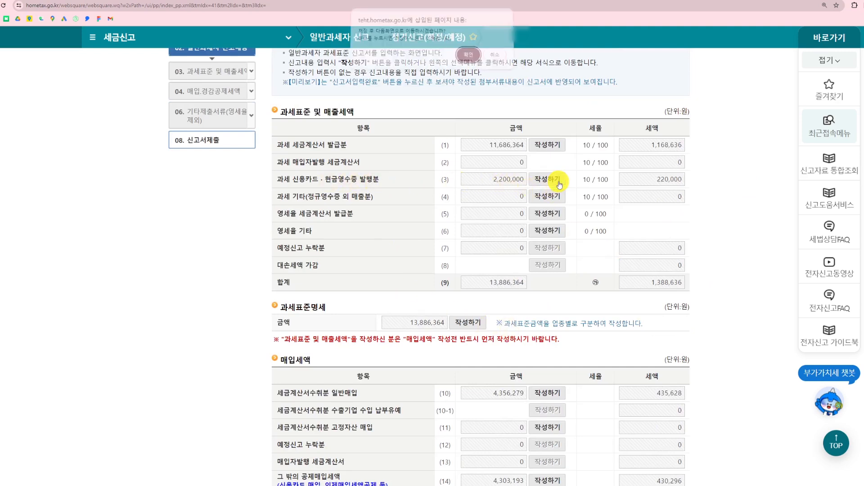
{"action": "left_click", "coordinate": [468, 59]}
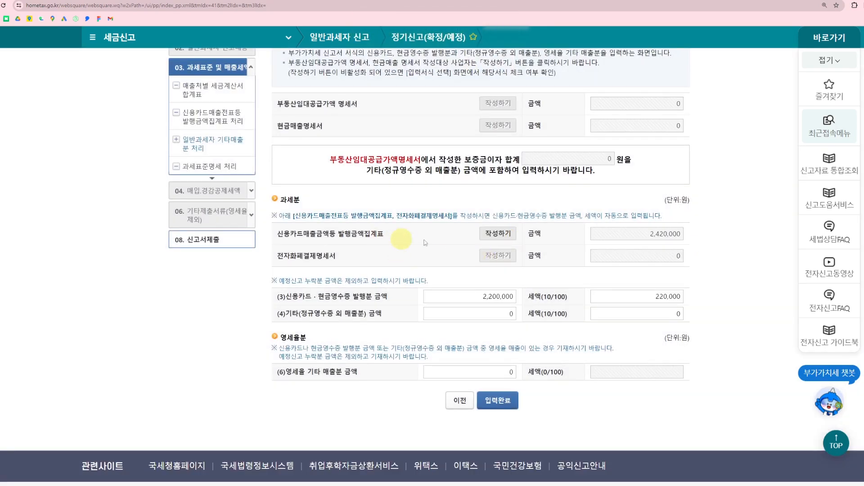
{"action": "left_click", "coordinate": [506, 241]}
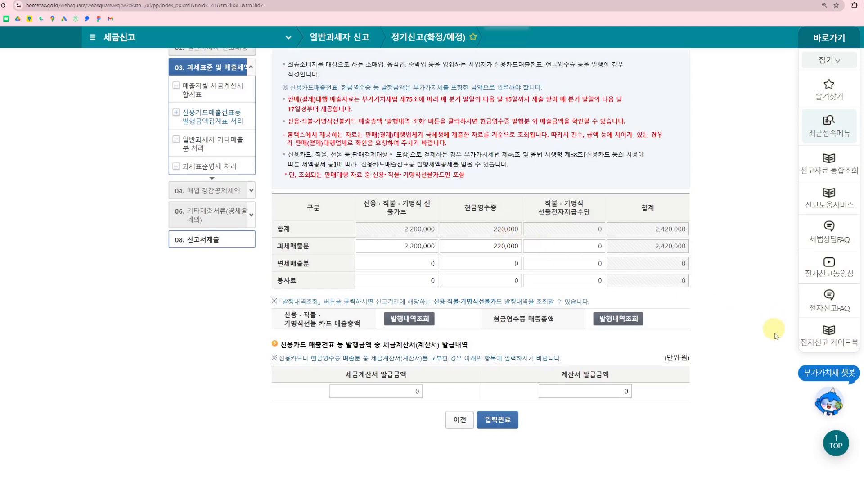
Look up the credit card and payment-agency sales for 2024 1분기 to 2분기, review them, and close the lookup without applying changes
{"action": "left_click", "coordinate": [413, 318]}
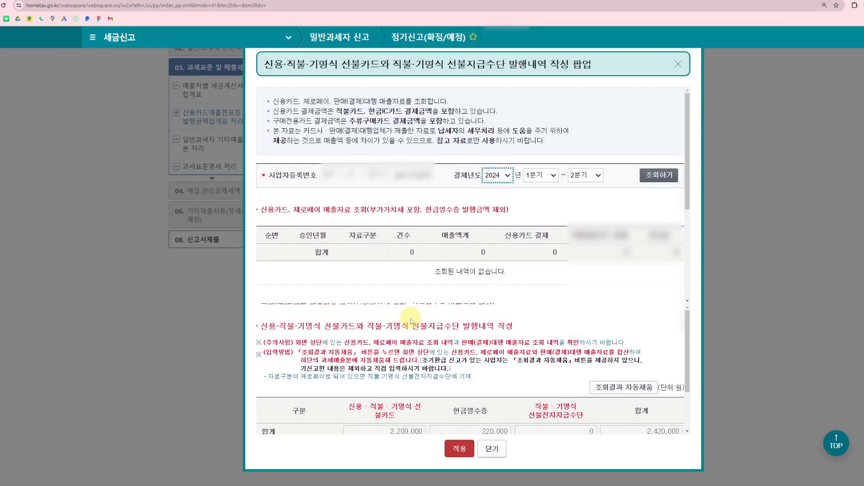
{"action": "left_click", "coordinate": [659, 176]}
{"action": "scroll", "coordinate": [595, 208], "scroll_direction": "down", "scroll_amount": 3}
{"action": "scroll", "coordinate": [595, 208], "scroll_direction": "up", "scroll_amount": 1}
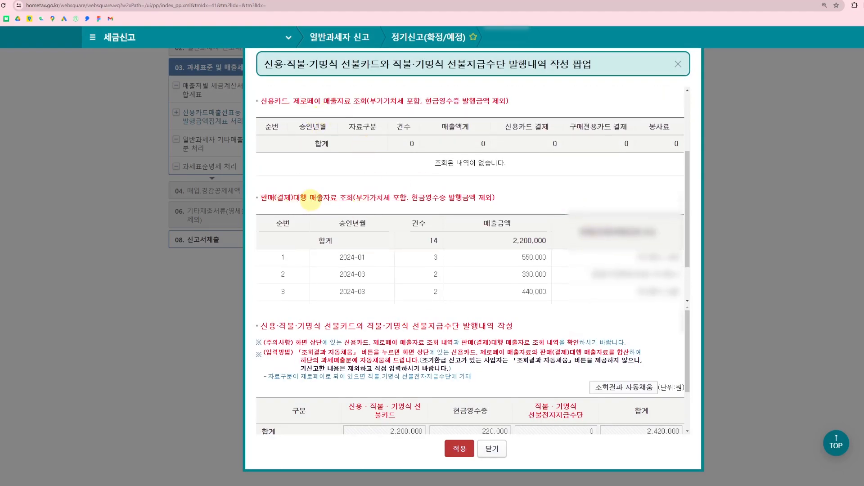
{"action": "scroll", "coordinate": [548, 196], "scroll_direction": "down", "scroll_amount": 2}
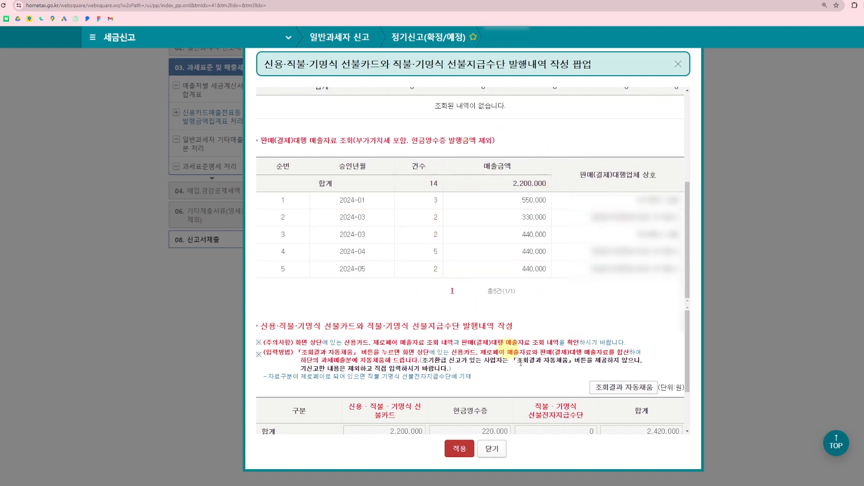
{"action": "scroll", "coordinate": [617, 359], "scroll_direction": "down", "scroll_amount": 1}
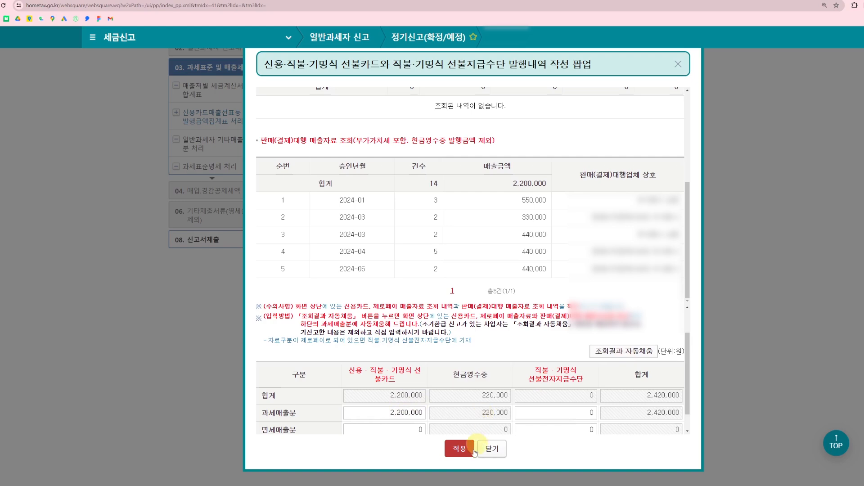
{"action": "left_click", "coordinate": [494, 450]}
{"action": "left_click", "coordinate": [413, 249]}
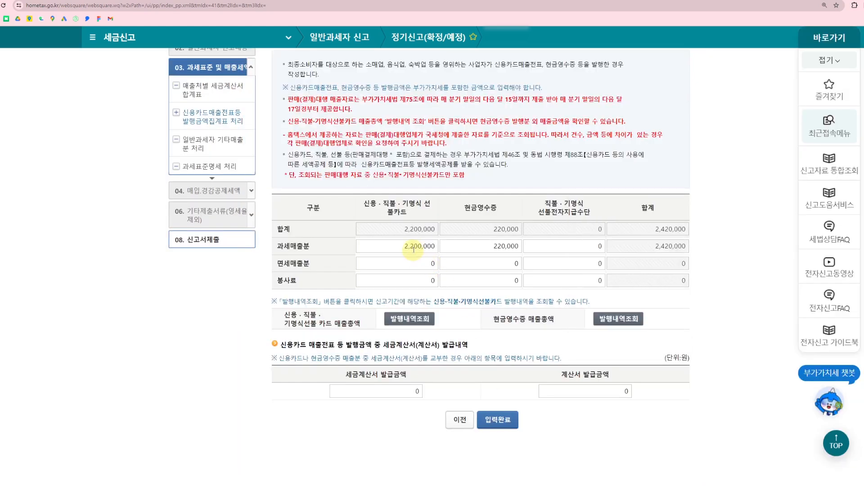
Look up the cash receipt issuance for 2024 상반기, apply it, and complete the 신용카드매출금액등 발행금액집계표
{"action": "left_click", "coordinate": [620, 320]}
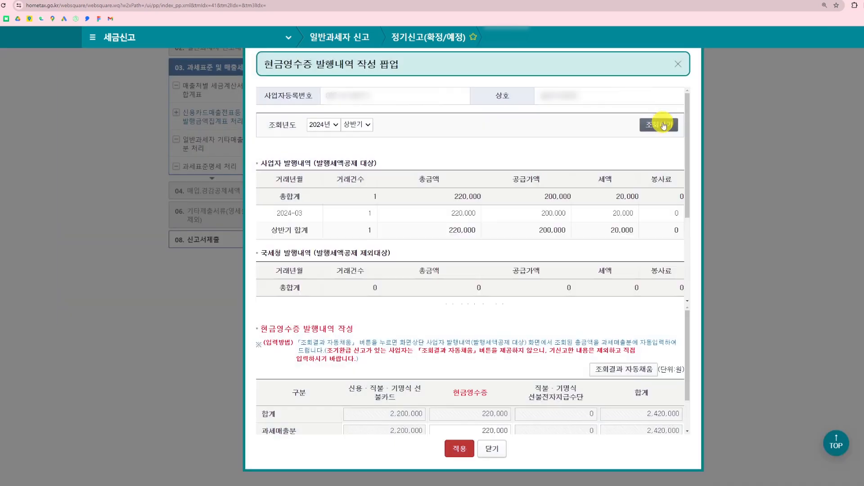
{"action": "scroll", "coordinate": [558, 188], "scroll_direction": "down", "scroll_amount": 1}
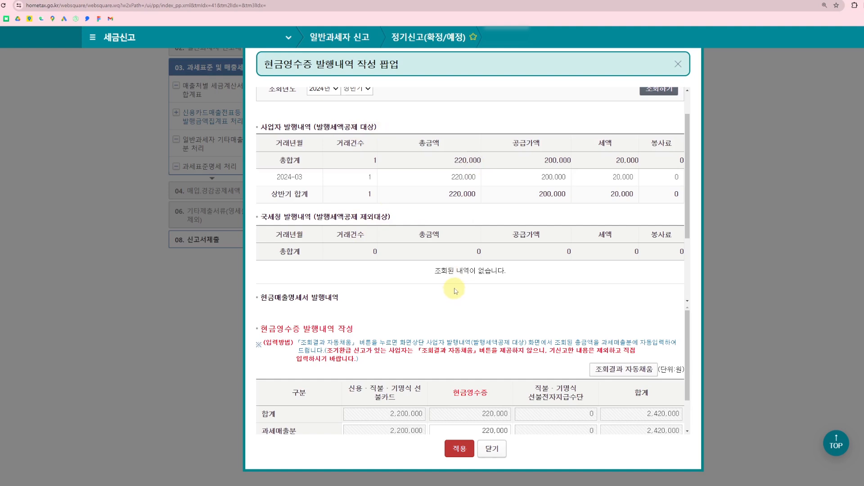
{"action": "scroll", "coordinate": [588, 295], "scroll_direction": "down", "scroll_amount": 1}
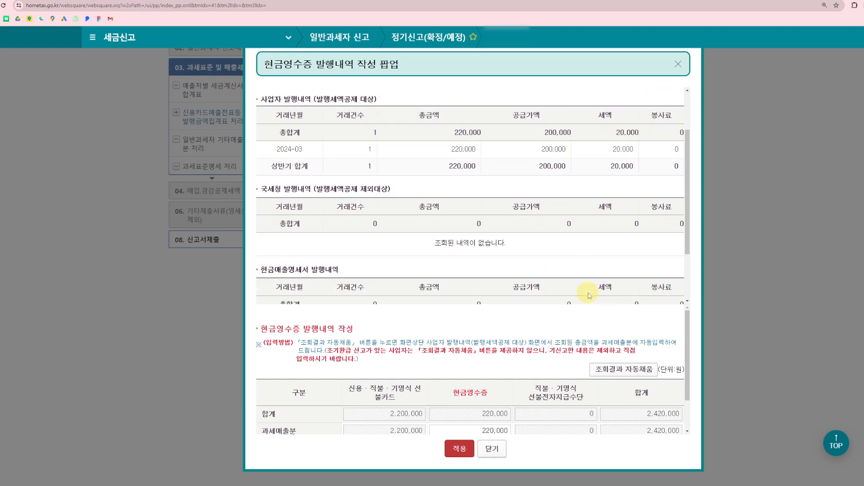
{"action": "scroll", "coordinate": [588, 295], "scroll_direction": "down", "scroll_amount": 1}
{"action": "scroll", "coordinate": [589, 288], "scroll_direction": "down", "scroll_amount": 1}
{"action": "scroll", "coordinate": [618, 347], "scroll_direction": "down", "scroll_amount": 1}
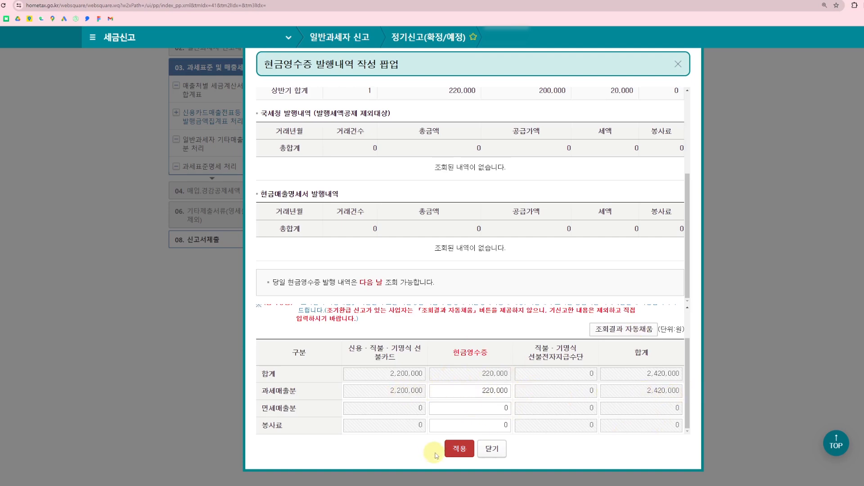
{"action": "left_click", "coordinate": [458, 448]}
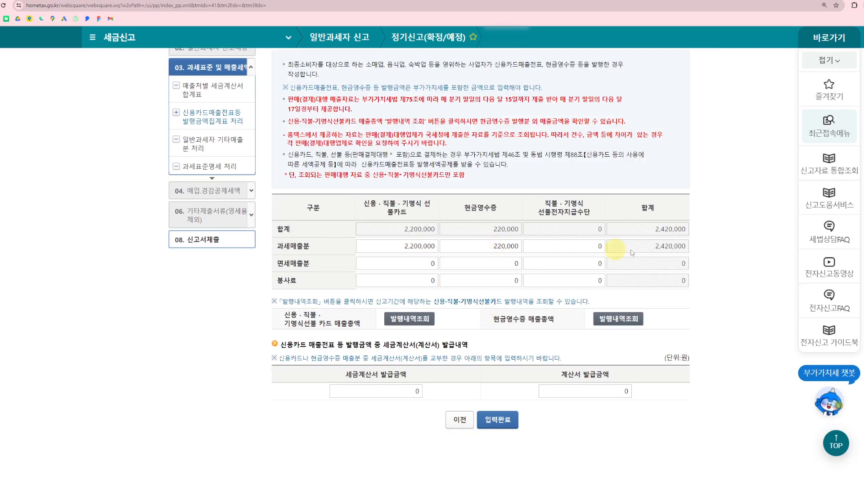
{"action": "left_click", "coordinate": [503, 422]}
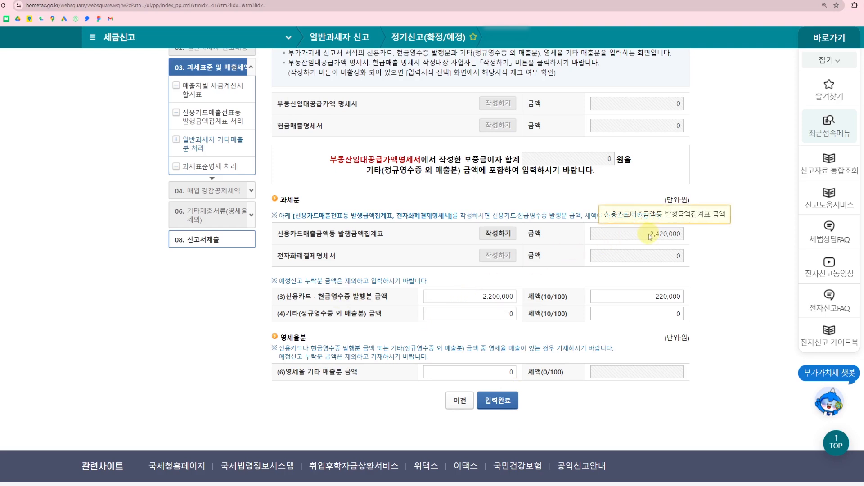
Check the (3) 신용카드·현금영수증 발행분 amount and tax, and complete the 기타매출분 form
{"action": "left_click", "coordinate": [481, 297]}
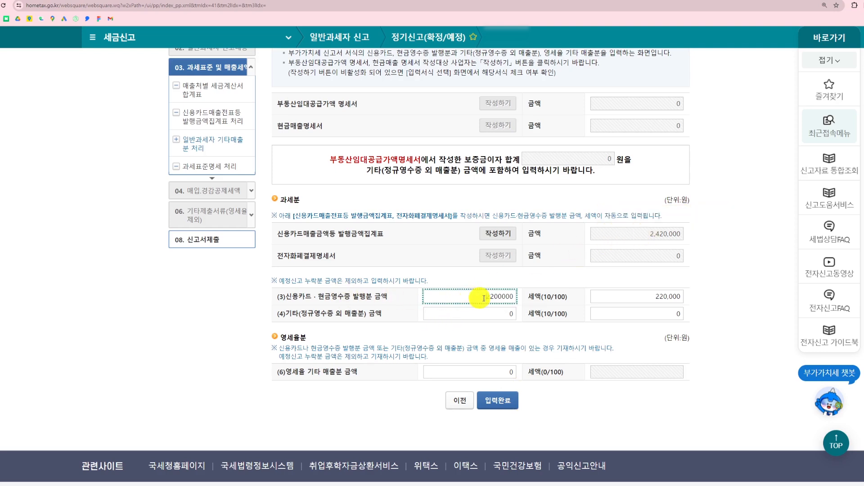
{"action": "left_click_drag", "start_coordinate": [484, 298], "coordinate": [553, 299]}
{"action": "left_click_drag", "start_coordinate": [653, 296], "coordinate": [724, 295]}
{"action": "left_click", "coordinate": [745, 296]}
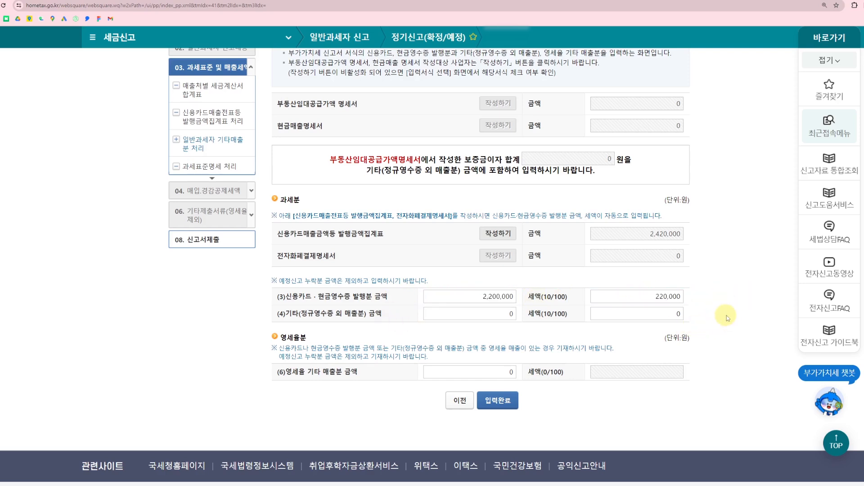
{"action": "scroll", "coordinate": [498, 363], "scroll_direction": "down", "scroll_amount": 1}
{"action": "left_click", "coordinate": [498, 364]}
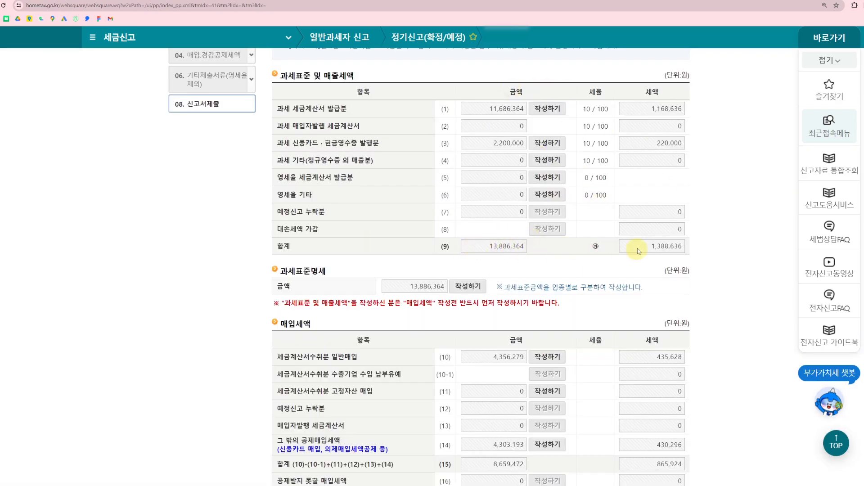
Open the 과세표준명세, saving the current screen, enter 13,886,364 as the first business type's amount, and save the form
{"action": "left_click", "coordinate": [469, 287]}
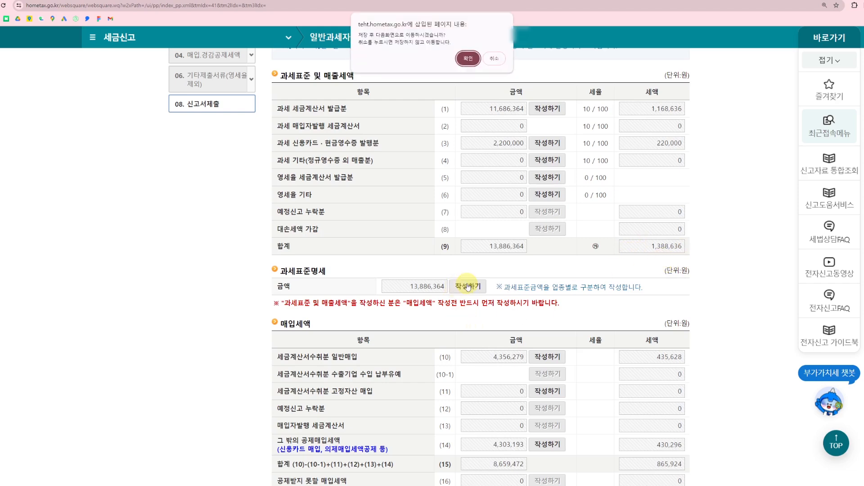
{"action": "left_click", "coordinate": [468, 59]}
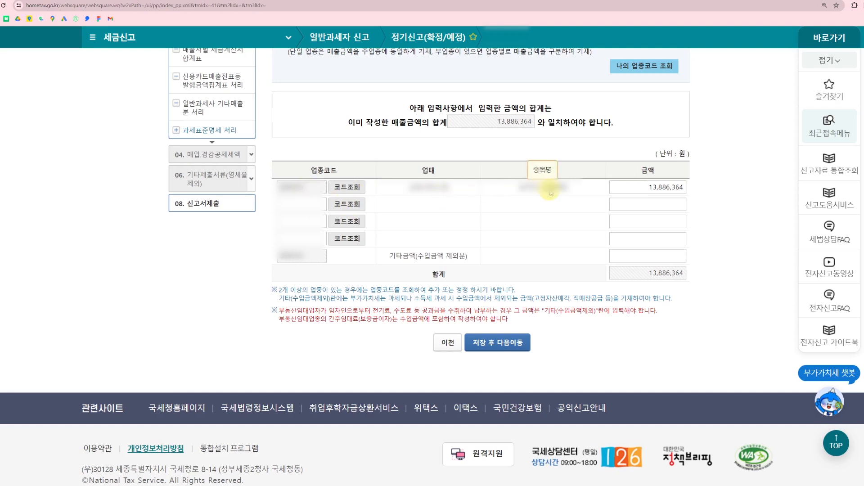
{"action": "left_click_drag", "start_coordinate": [631, 187], "coordinate": [714, 181]}
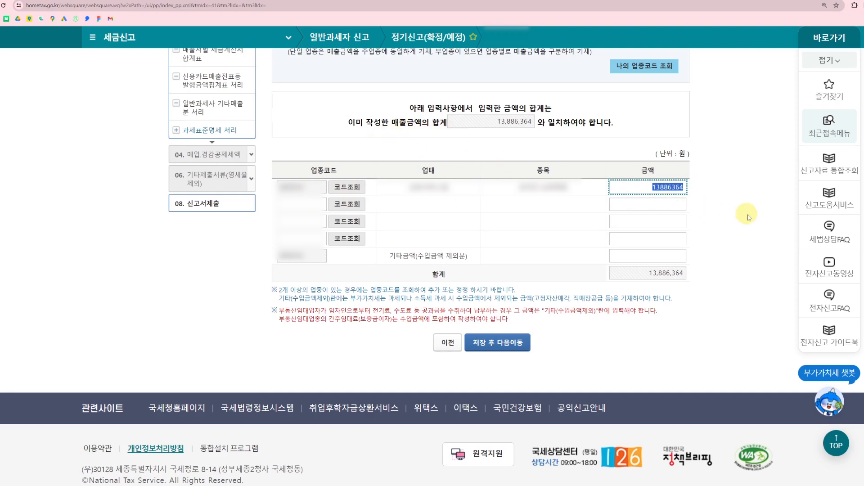
{"action": "type", "text": "13,88"}
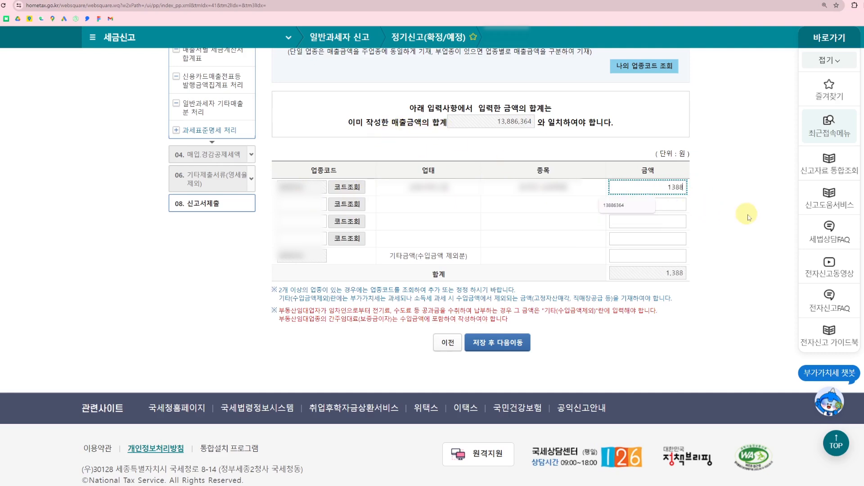
{"action": "type", "text": "6,364"}
{"action": "left_click", "coordinate": [748, 215]}
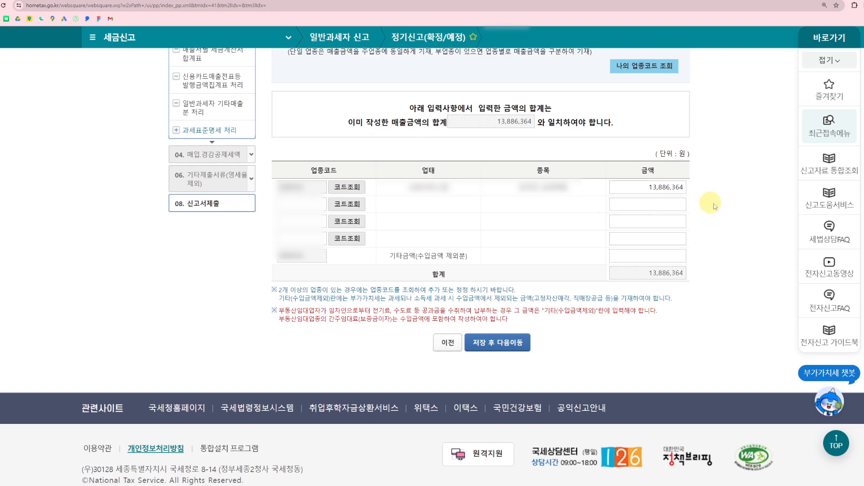
{"action": "left_click", "coordinate": [511, 344]}
{"action": "left_click", "coordinate": [468, 50]}
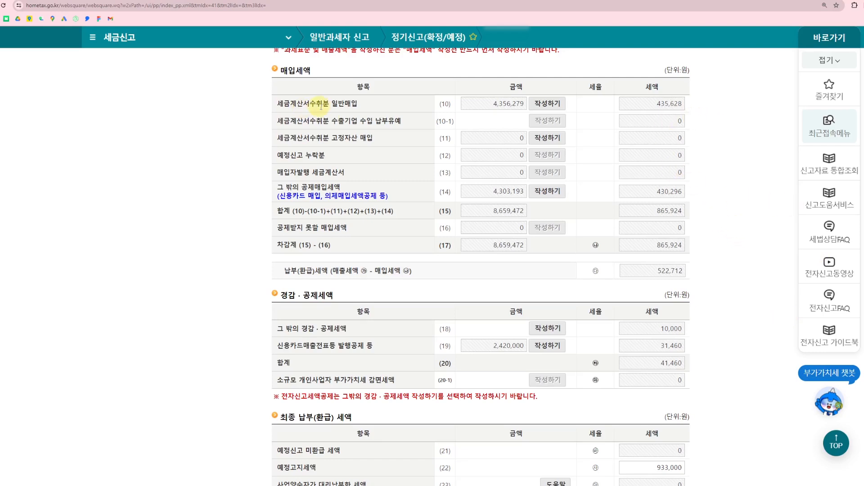
Open the 매입처별 세금계산서합계표 from the 세금계산서수취분 일반매입 item, saving the current screen, and load the electronic tax invoices
{"action": "left_click", "coordinate": [556, 104]}
{"action": "left_click", "coordinate": [466, 58]}
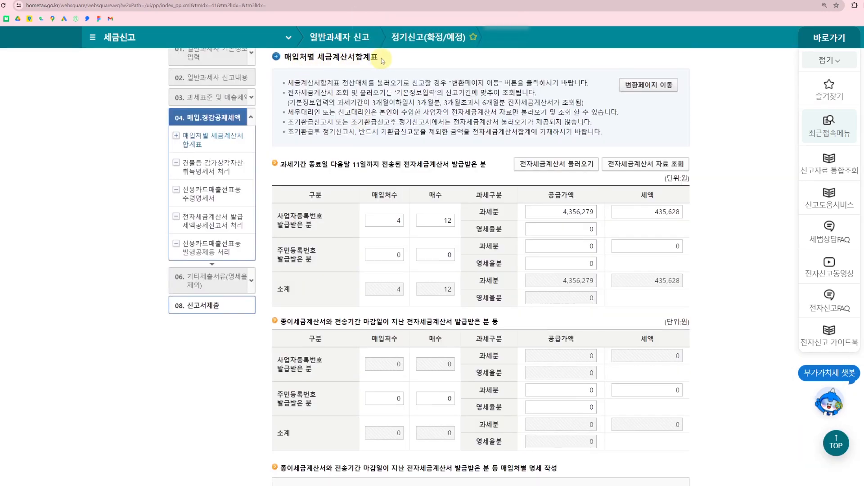
{"action": "left_click", "coordinate": [558, 167]}
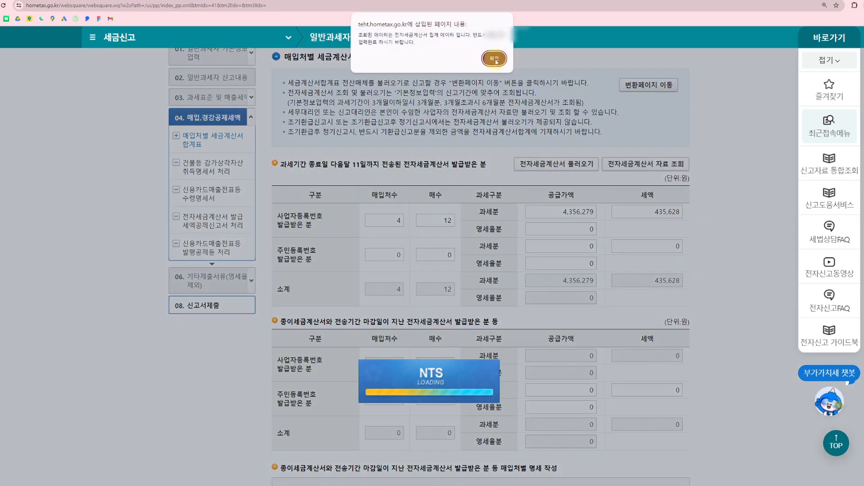
{"action": "left_click", "coordinate": [495, 61]}
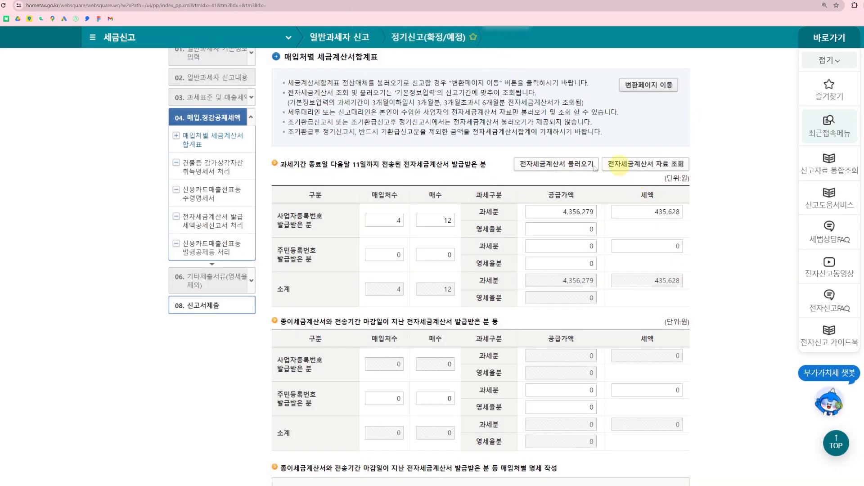
Review the paper and late-transmitted purchase invoice sections without adding entries, and complete the purchase tax invoice summary
{"action": "scroll", "coordinate": [623, 164], "scroll_direction": "down", "scroll_amount": 5}
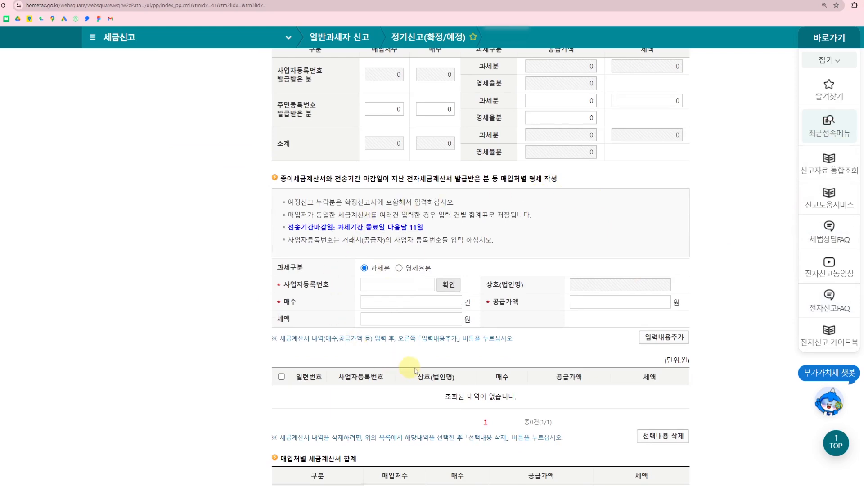
{"action": "scroll", "coordinate": [423, 392], "scroll_direction": "down", "scroll_amount": 2}
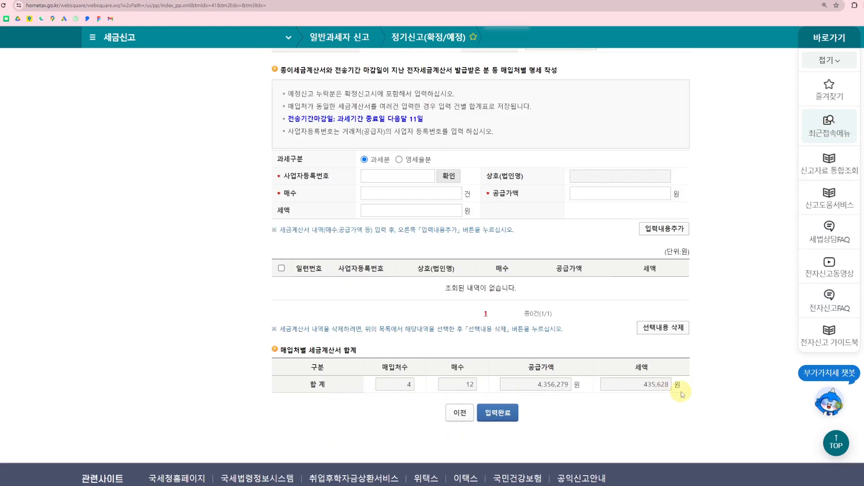
{"action": "left_click", "coordinate": [500, 414]}
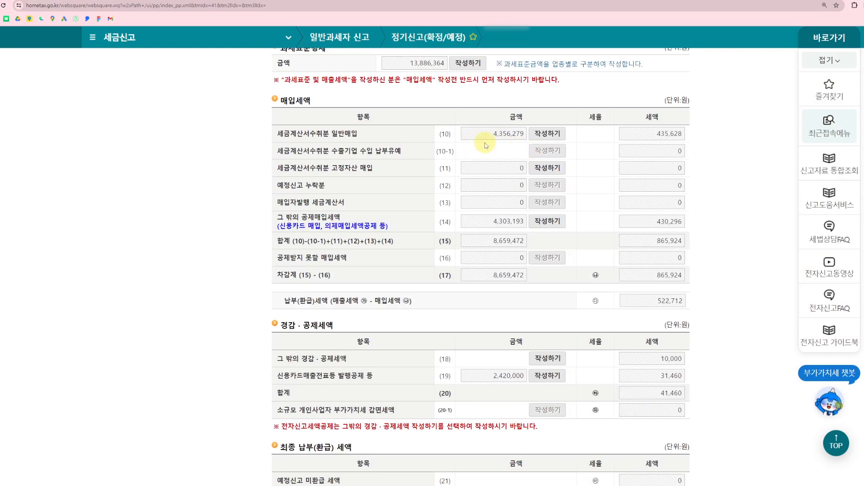
Open the 건물등 감가상각자산 취득명세서 from the 세금계산서수취분 고정자산 매입 item, saving the current screen
{"action": "left_click", "coordinate": [561, 168]}
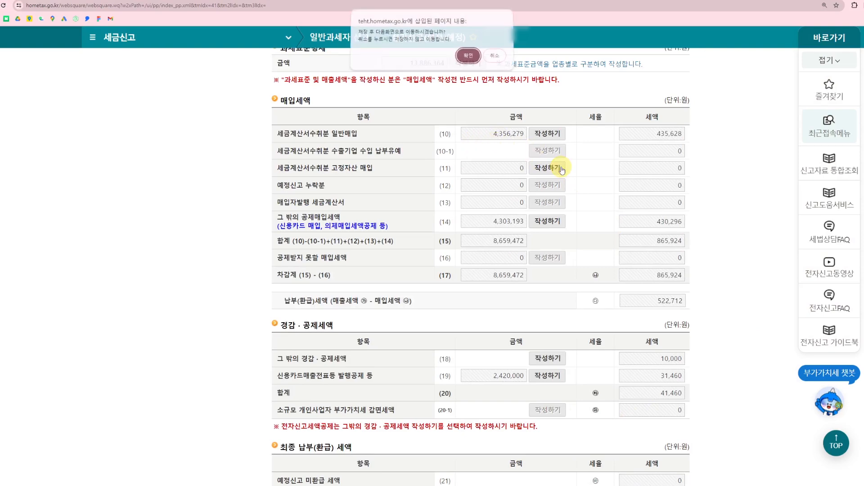
{"action": "left_click", "coordinate": [469, 59]}
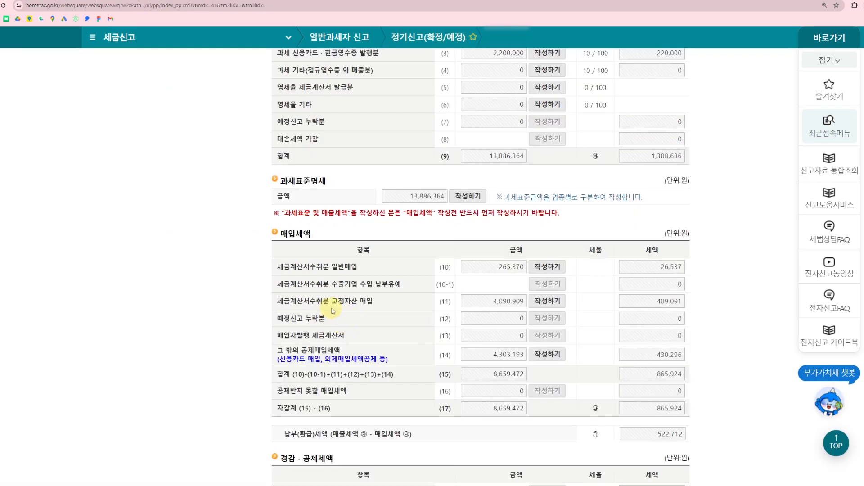
{"action": "left_click", "coordinate": [552, 301]}
{"action": "key", "text": "Return"}
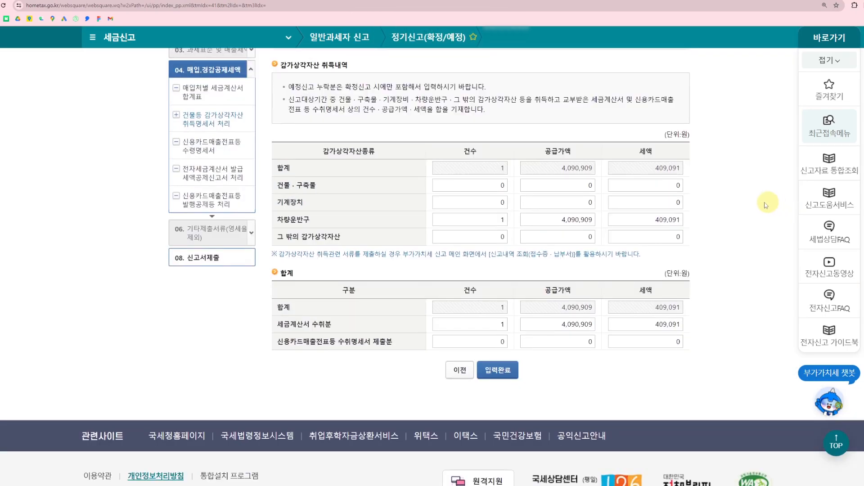
Check the 차량운반구 row's count, supply value and tax, and complete and save the depreciable asset acquisition form
{"action": "left_click", "coordinate": [472, 220]}
{"action": "left_click", "coordinate": [571, 219]}
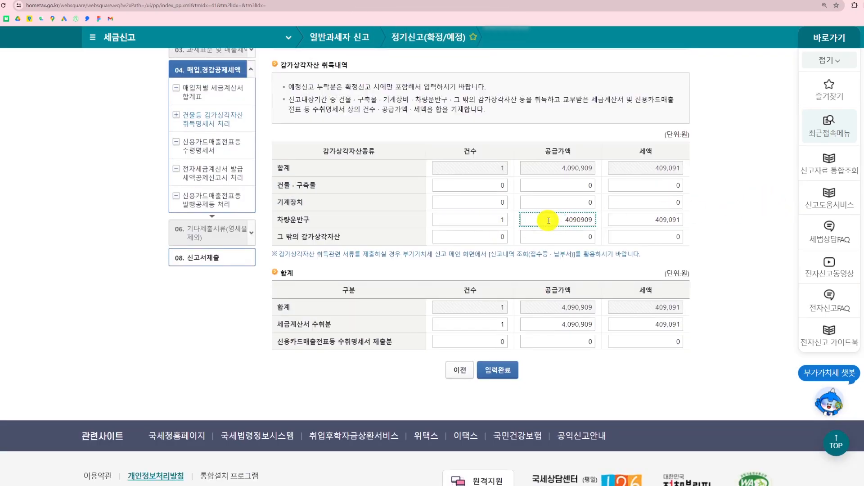
{"action": "left_click", "coordinate": [648, 220]}
{"action": "left_click", "coordinate": [752, 230]}
{"action": "left_click", "coordinate": [497, 369]}
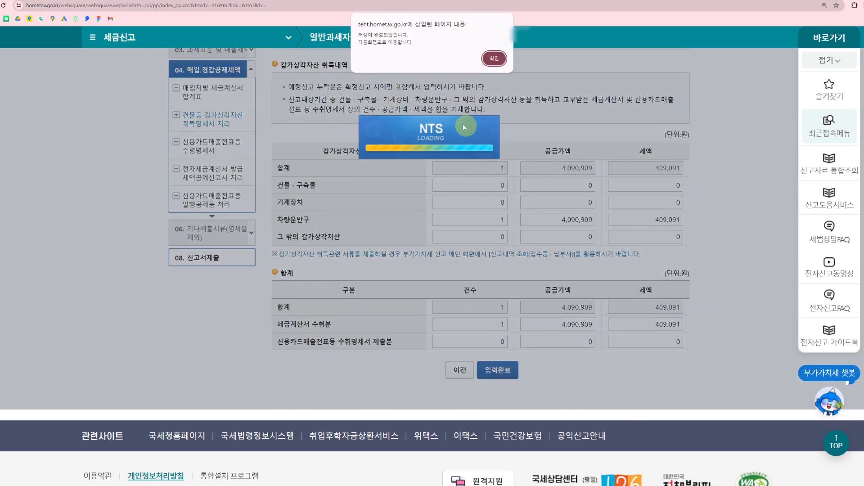
{"action": "left_click", "coordinate": [494, 58]}
Open the 신용카드매출전표등 수령명세서 for 일반매입 under 그 밖의 공제매입세액, saving the current screen
{"action": "scroll", "coordinate": [666, 279], "scroll_direction": "down", "scroll_amount": 3}
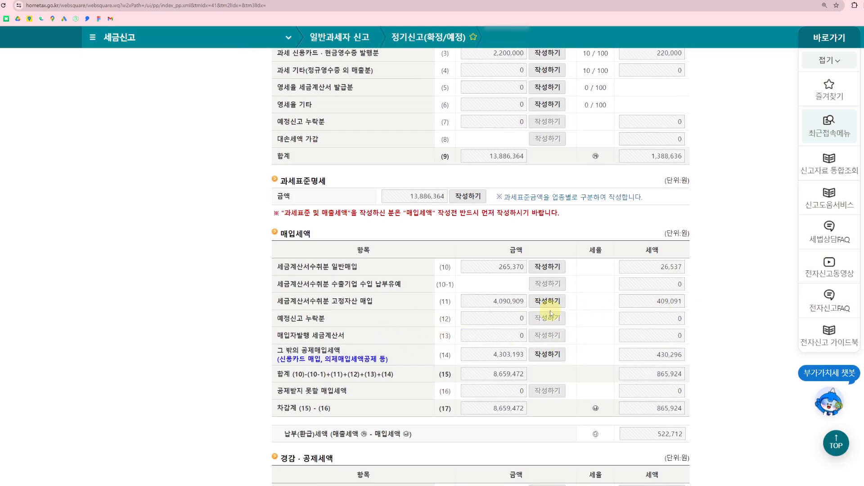
{"action": "scroll", "coordinate": [590, 344], "scroll_direction": "down", "scroll_amount": 1}
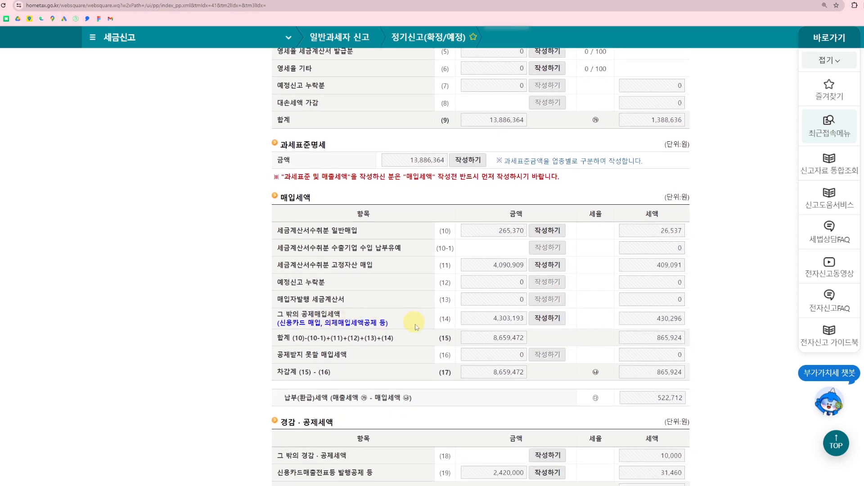
{"action": "left_click", "coordinate": [556, 321]}
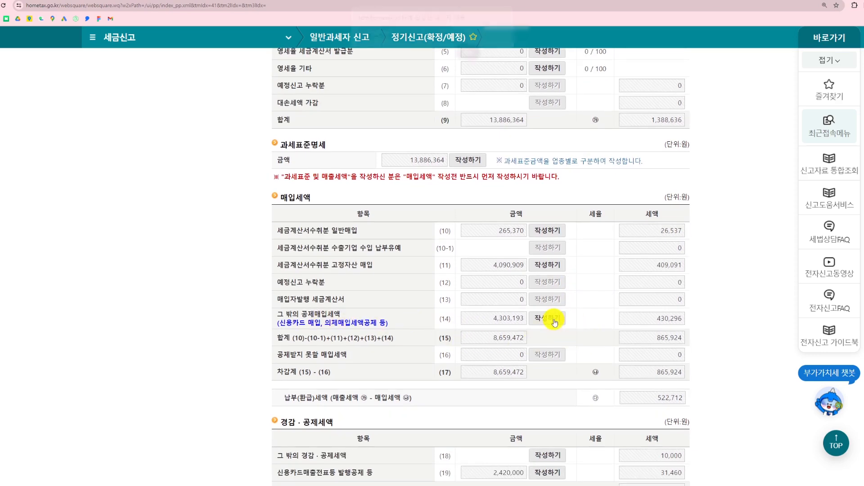
{"action": "left_click", "coordinate": [466, 57]}
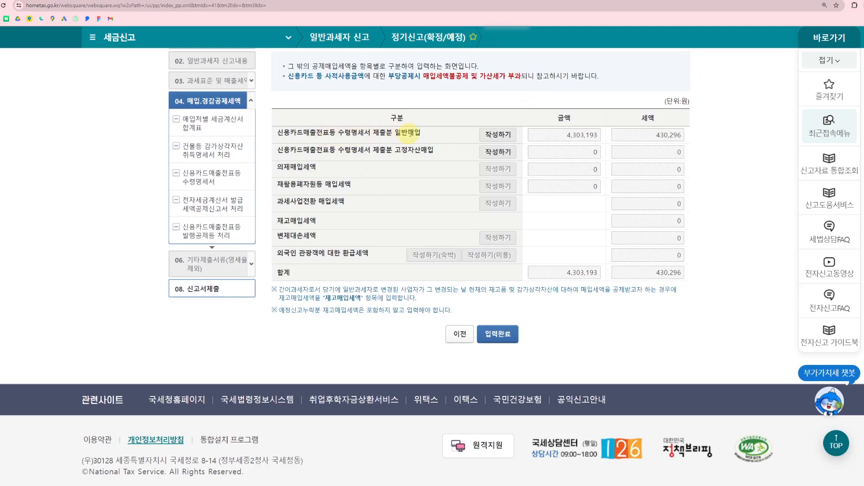
{"action": "left_click", "coordinate": [505, 136]}
{"action": "left_click", "coordinate": [473, 58]}
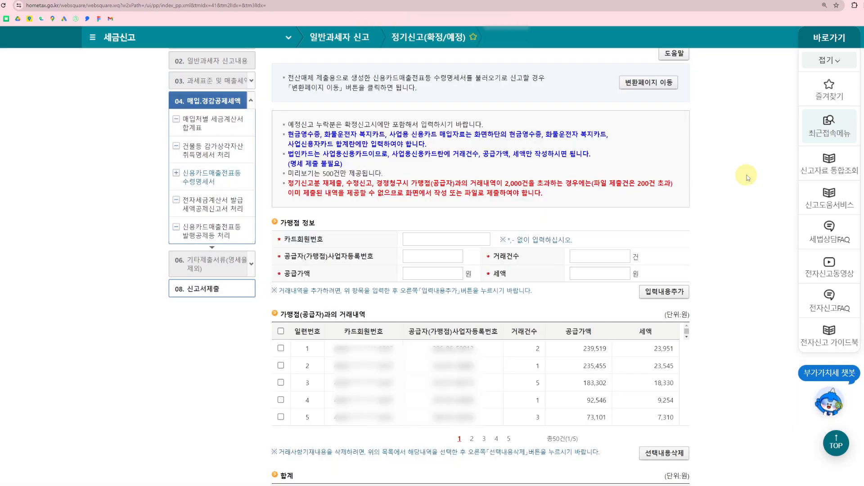
Review the 가맹점 정보 entry fields and the supplier transaction list without adding an entry
{"action": "scroll", "coordinate": [746, 177], "scroll_direction": "down", "scroll_amount": 2}
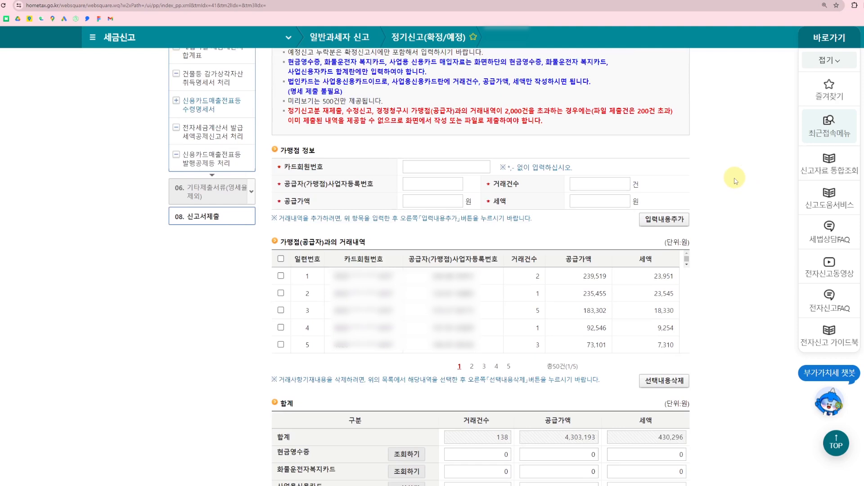
{"action": "left_click", "coordinate": [412, 201]}
{"action": "left_click", "coordinate": [580, 185]}
{"action": "left_click", "coordinate": [745, 184]}
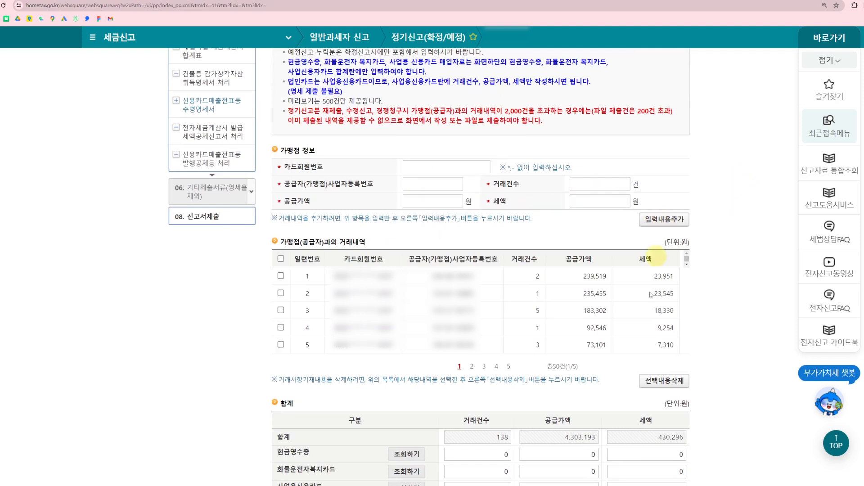
Look up the 2024 사업용신용카드 purchase history and close it without applying anything
{"action": "scroll", "coordinate": [517, 397], "scroll_direction": "down", "scroll_amount": 3}
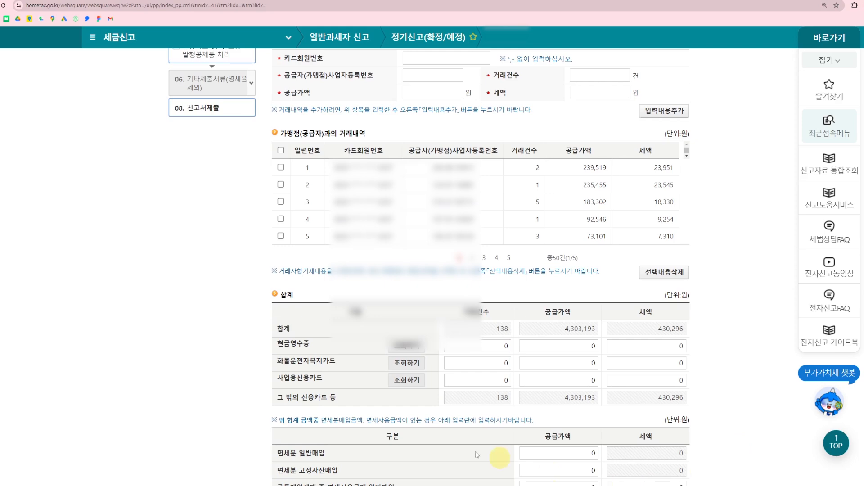
{"action": "left_click", "coordinate": [407, 380]}
{"action": "scroll", "coordinate": [492, 183], "scroll_direction": "up", "scroll_amount": 2}
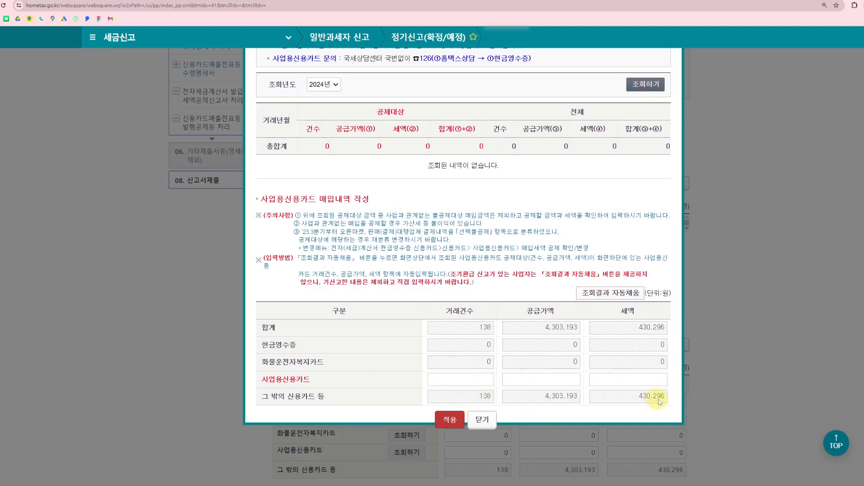
{"action": "left_click", "coordinate": [483, 421]}
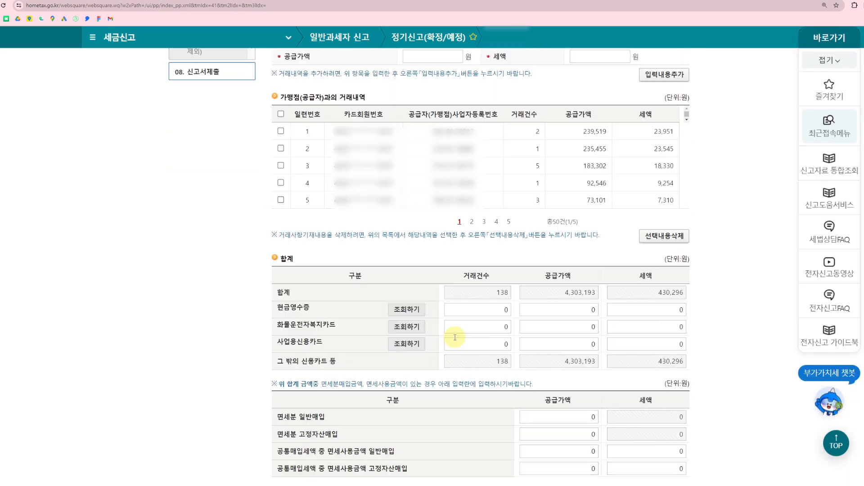
Look up the 현금영수증 purchases for 2024 상반기, auto-fill the deductible results into the 현금영수증 row and apply them
{"action": "left_click", "coordinate": [407, 309]}
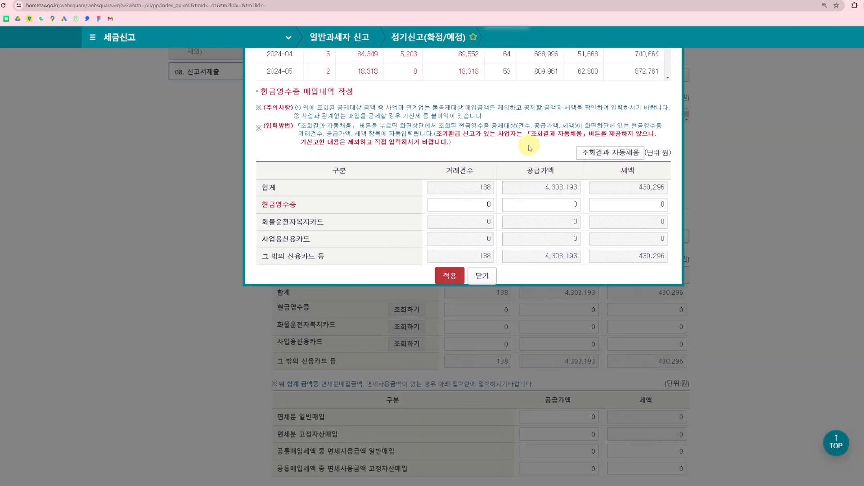
{"action": "scroll", "coordinate": [483, 268], "scroll_direction": "up", "scroll_amount": 3}
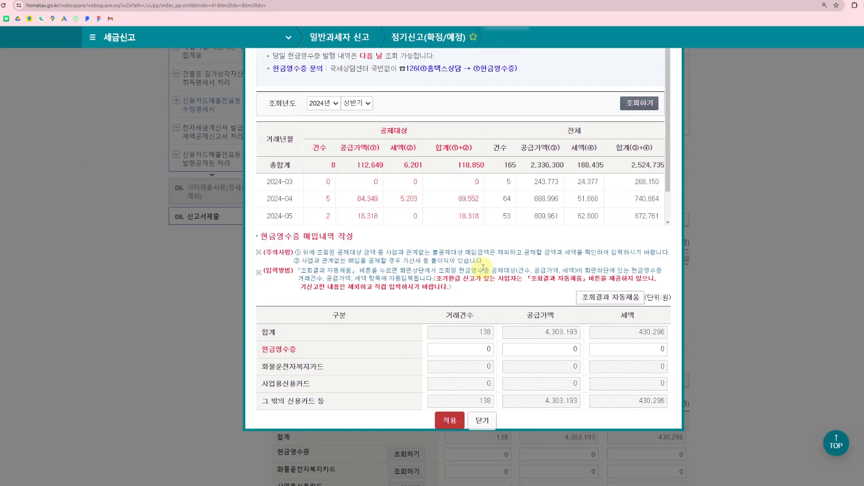
{"action": "left_click", "coordinate": [600, 302]}
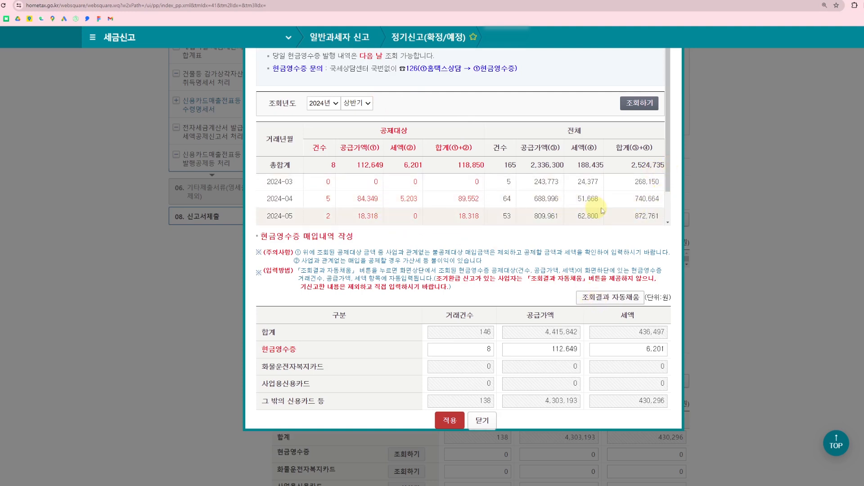
{"action": "scroll", "coordinate": [666, 171], "scroll_direction": "down", "scroll_amount": 1}
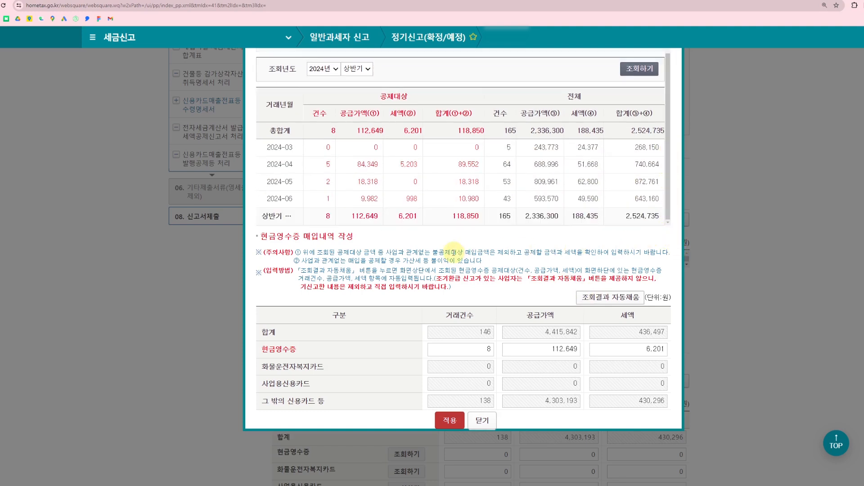
{"action": "left_click", "coordinate": [450, 420]}
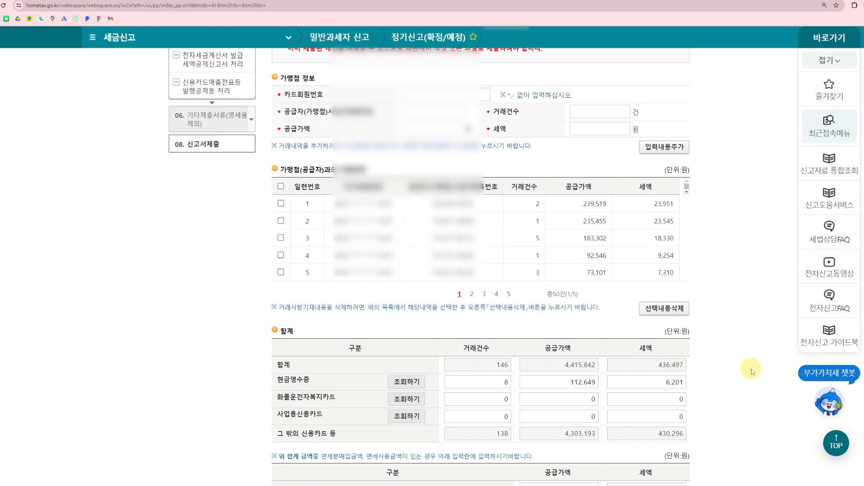
Check the 합계 and 면세분 amounts, then complete the 신용카드매출전표등 수령명세서 and the 그 밖의 공제매입세액 명세
{"action": "scroll", "coordinate": [751, 372], "scroll_direction": "down", "scroll_amount": 2}
{"action": "scroll", "coordinate": [751, 371], "scroll_direction": "down", "scroll_amount": 2}
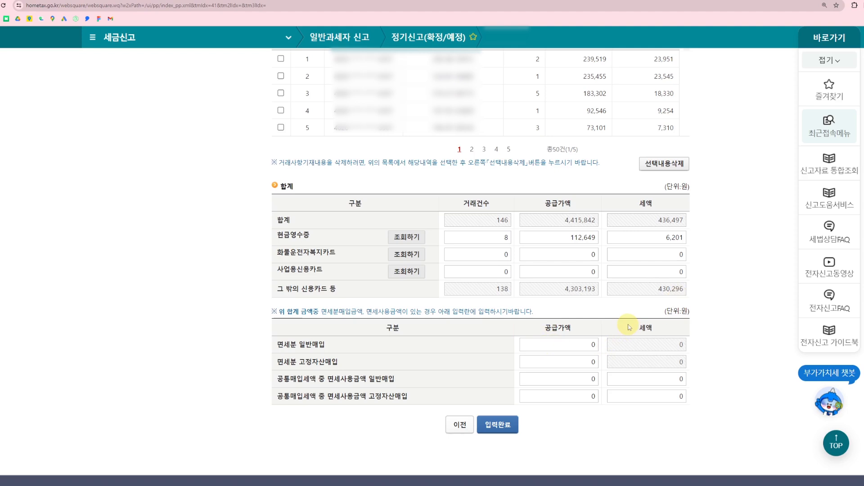
{"action": "left_click", "coordinate": [541, 240]}
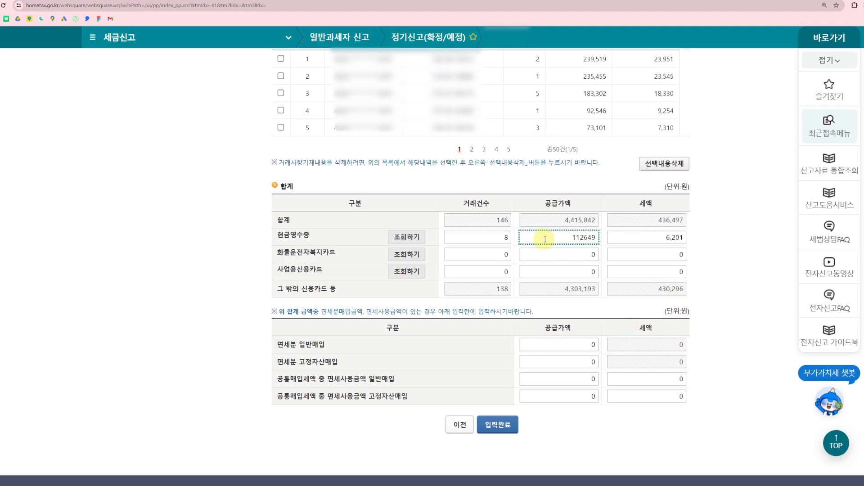
{"action": "left_click", "coordinate": [562, 221]}
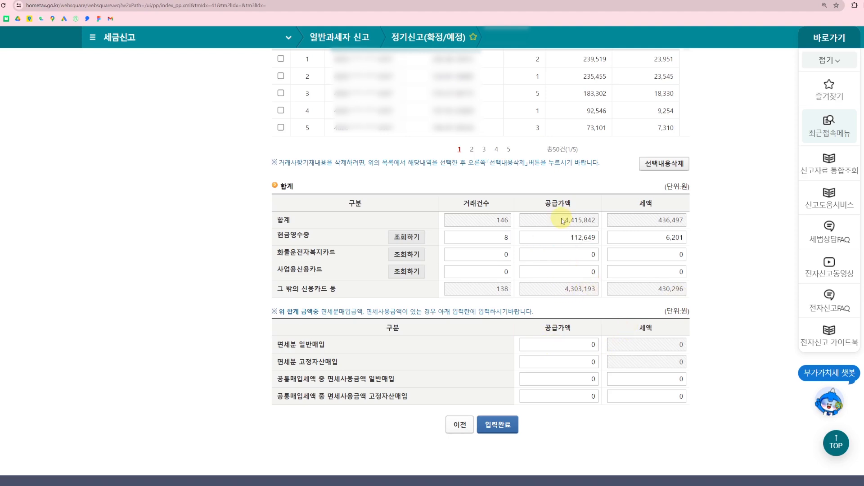
{"action": "left_click", "coordinate": [577, 345]}
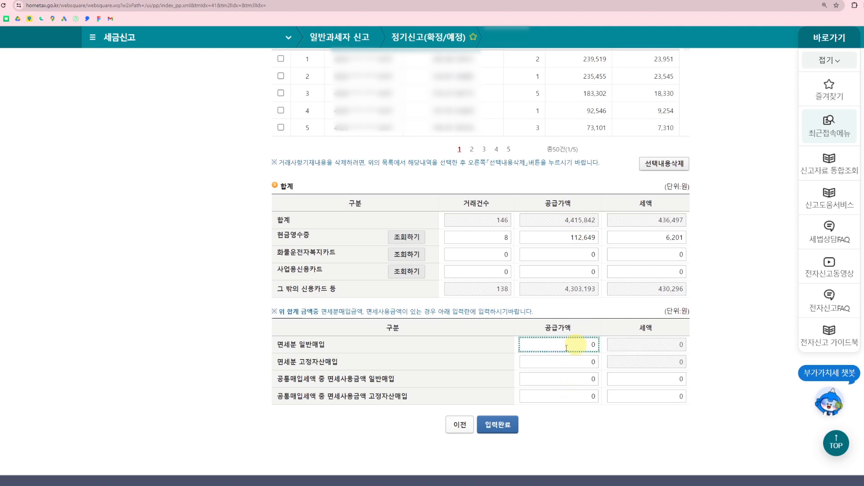
{"action": "left_click", "coordinate": [503, 427]}
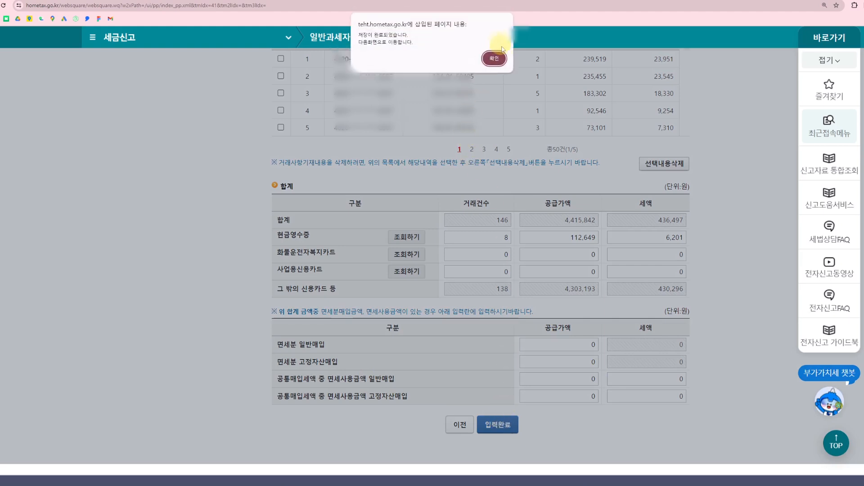
{"action": "left_click", "coordinate": [496, 60]}
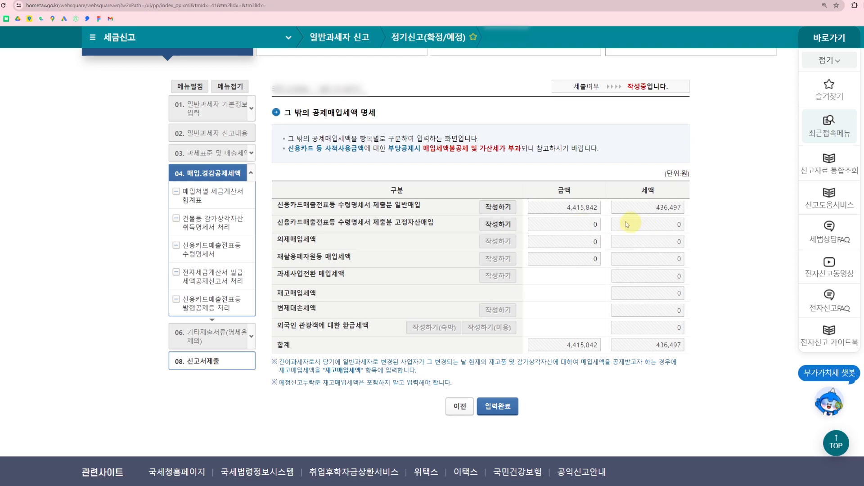
{"action": "left_click", "coordinate": [498, 406]}
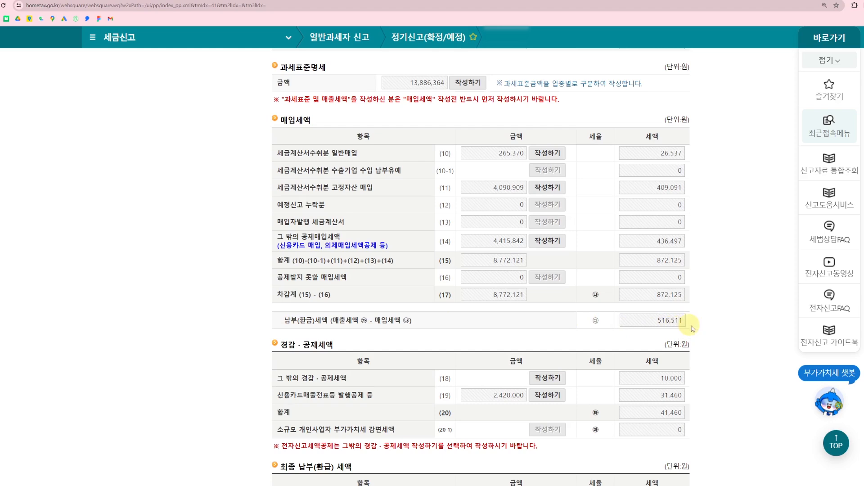
Open the 그 밖의 경감·공제세액 명세, saving the current screen, and complete it with the 10,000 won 전자신고 세액공제
{"action": "scroll", "coordinate": [640, 317], "scroll_direction": "down", "scroll_amount": 2}
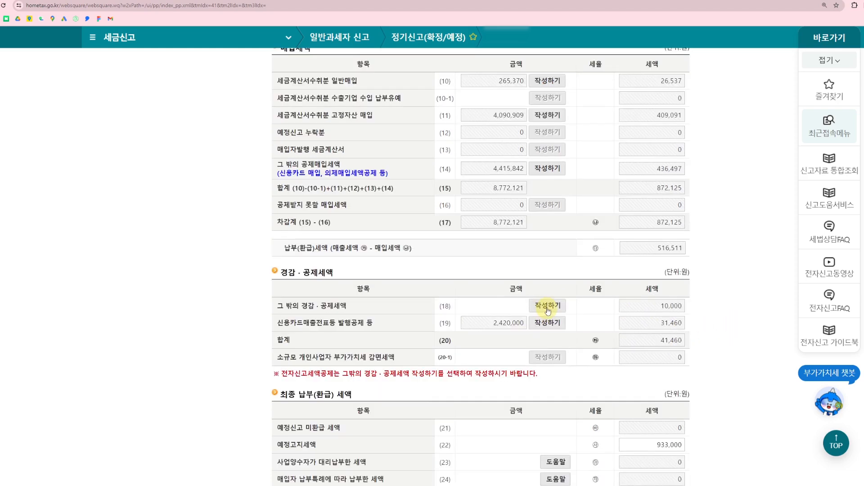
{"action": "left_click", "coordinate": [548, 310]}
{"action": "left_click", "coordinate": [468, 58]}
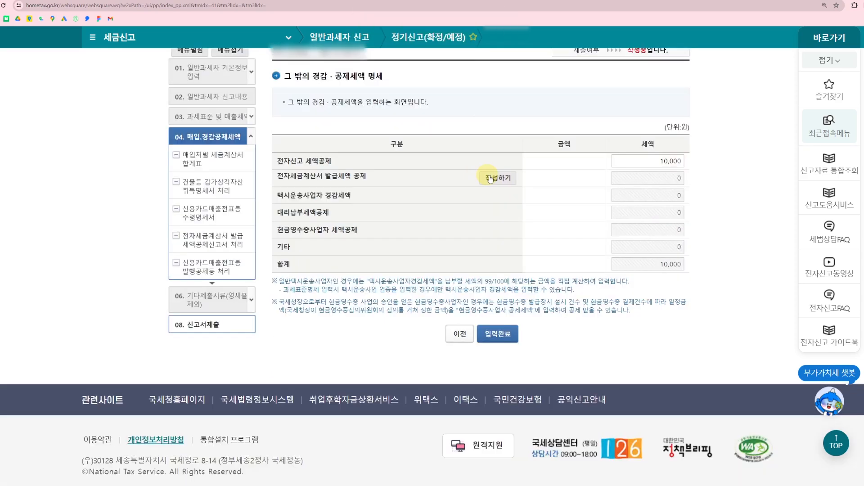
{"action": "left_click", "coordinate": [500, 335]}
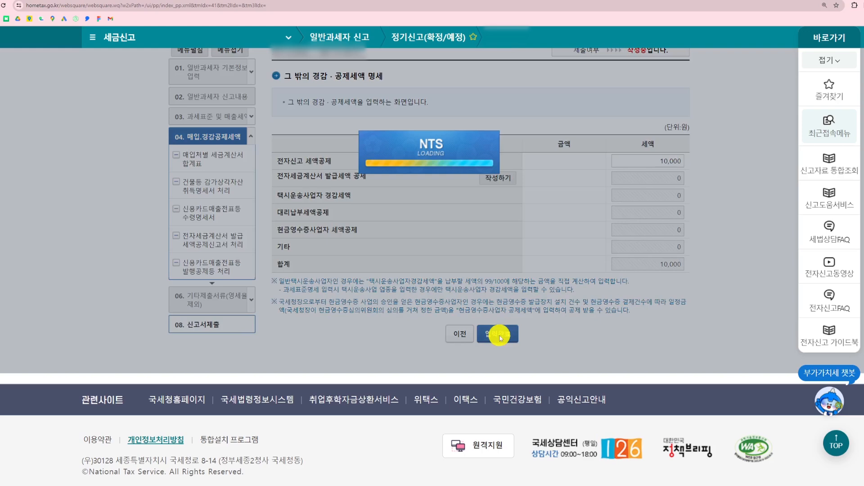
{"action": "left_click", "coordinate": [494, 58]}
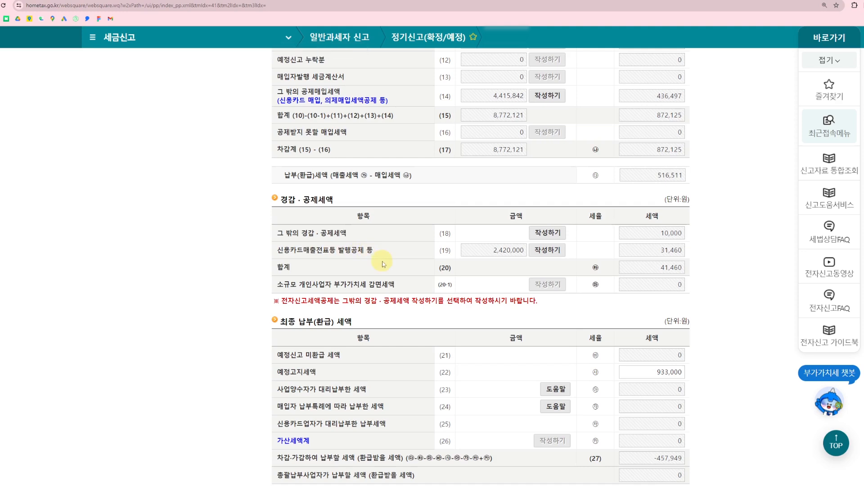
Open the 신용카드매출전표 등 발행공제 form, saving the current screen, and complete it with the prefilled deduction
{"action": "left_click", "coordinate": [544, 254]}
{"action": "left_click", "coordinate": [469, 59]}
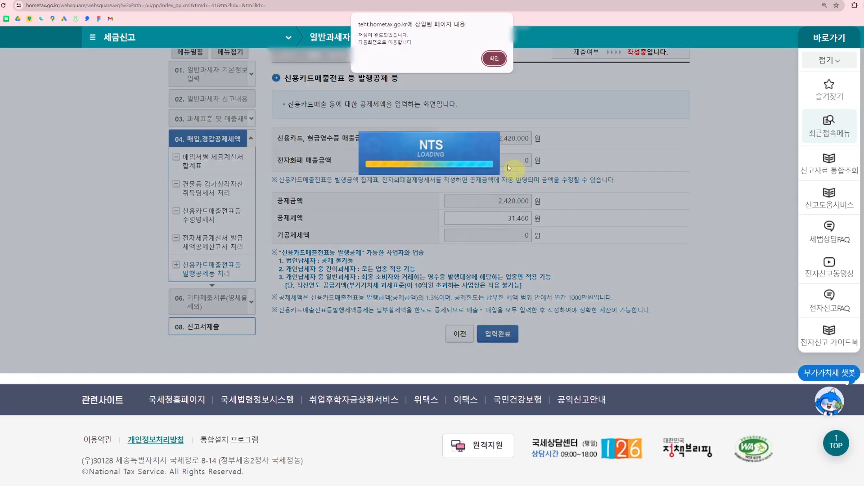
{"action": "left_click", "coordinate": [496, 56]}
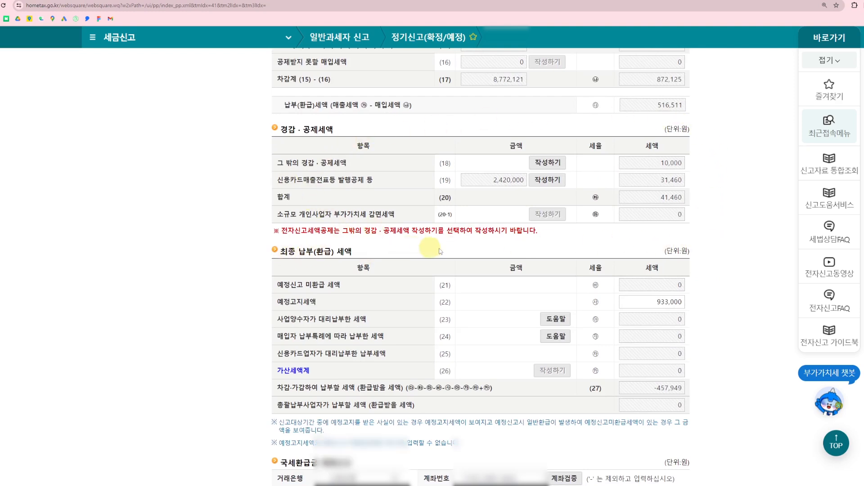
Check the 예정고지세액 entry under 최종 납부(환급) 세액 and run the account verification for the 국세환급금 account
{"action": "scroll", "coordinate": [469, 245], "scroll_direction": "down", "scroll_amount": 1}
{"action": "left_click", "coordinate": [646, 269]}
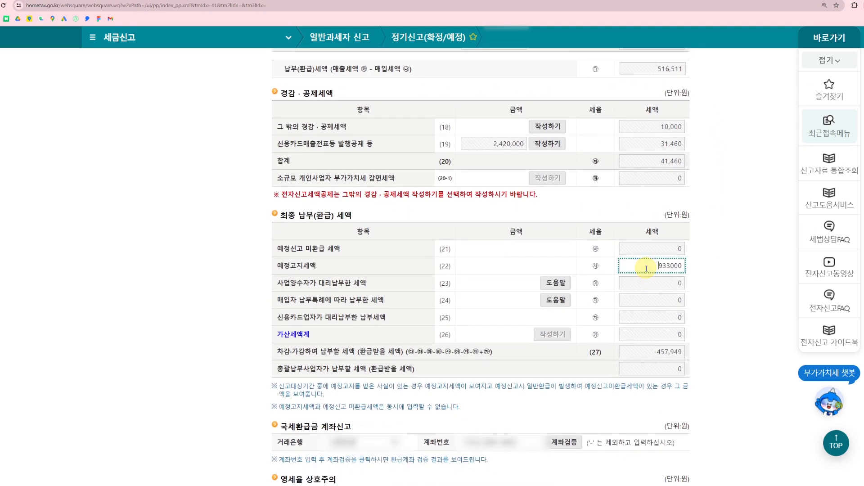
{"action": "left_click", "coordinate": [724, 265]}
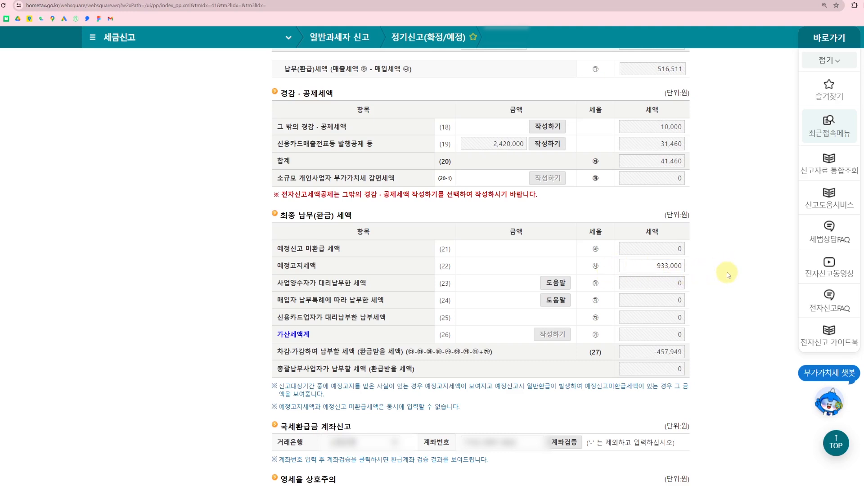
{"action": "scroll", "coordinate": [729, 275], "scroll_direction": "down", "scroll_amount": 5}
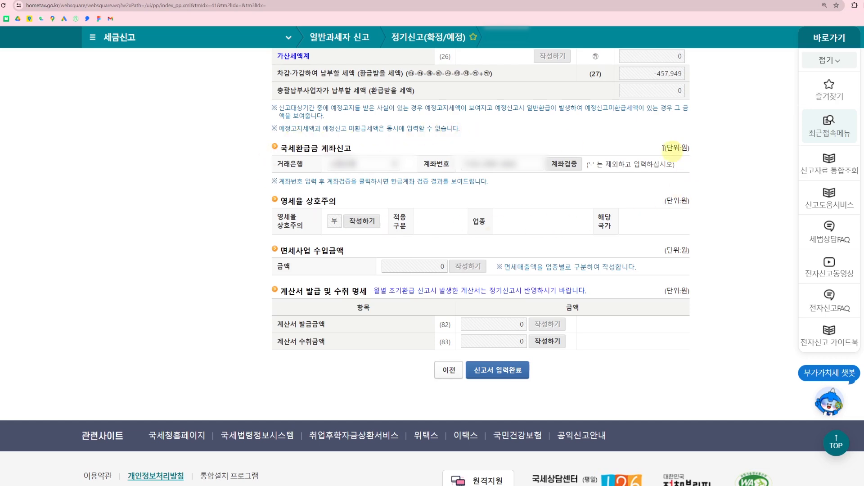
{"action": "left_click", "coordinate": [566, 163]}
{"action": "left_click", "coordinate": [493, 51]}
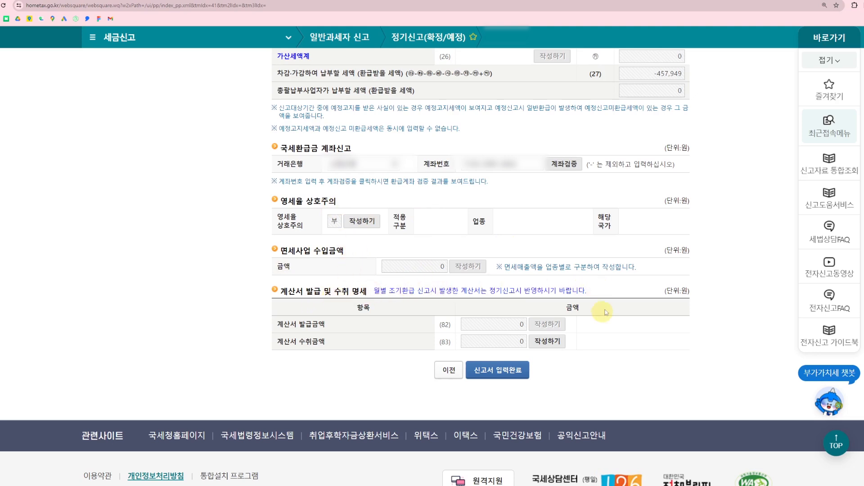
Complete the return entry and submit the VAT return, confirming the submission
{"action": "left_click", "coordinate": [500, 371]}
{"action": "key", "text": "Return"}
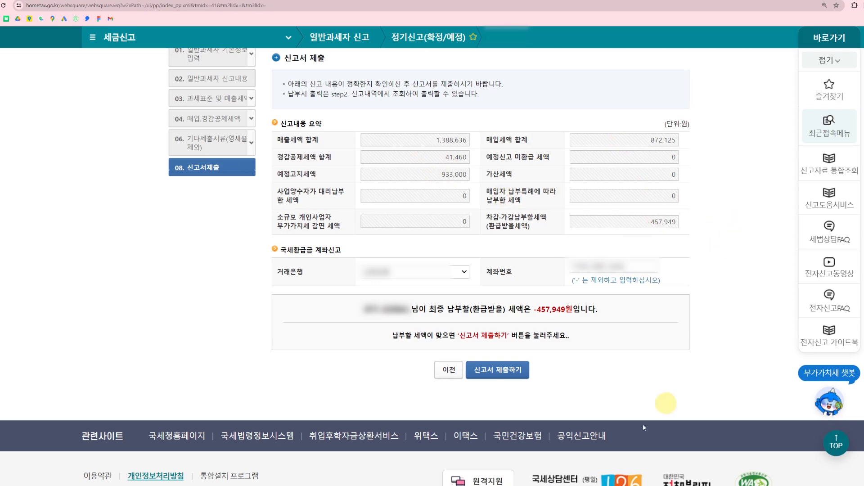
{"action": "left_click", "coordinate": [503, 369]}
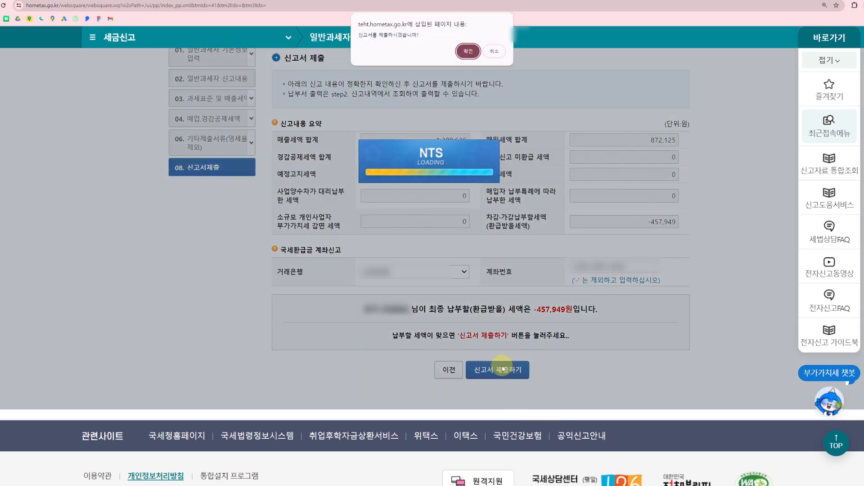
{"action": "left_click", "coordinate": [495, 56]}
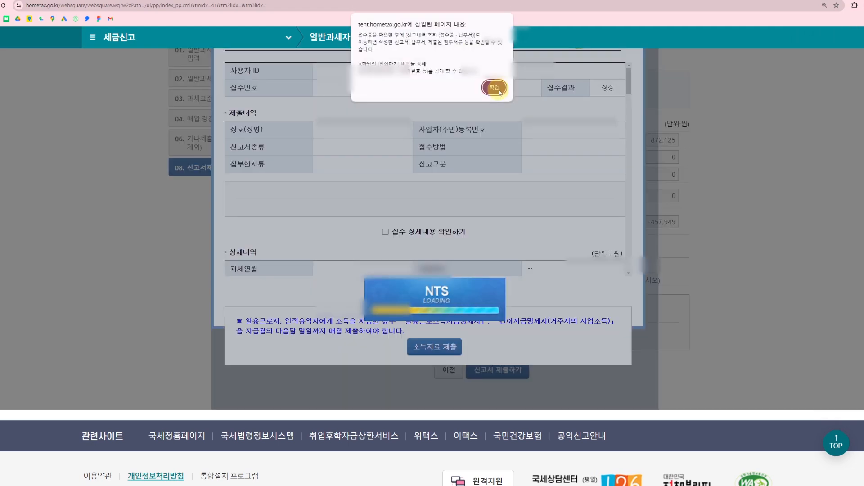
Acknowledge the submission notice and review the filing receipt's 상세내역 and the guidance notes beneath it
{"action": "left_click", "coordinate": [495, 87]}
{"action": "scroll", "coordinate": [603, 233], "scroll_direction": "down", "scroll_amount": 4}
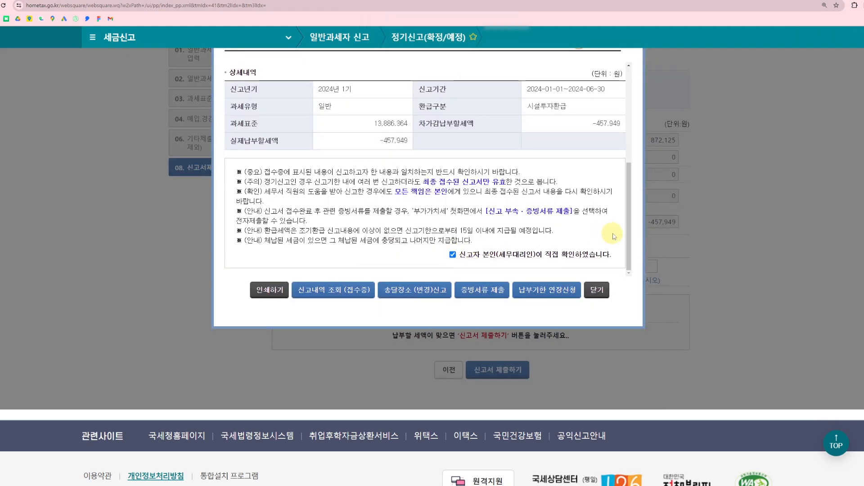
{"action": "scroll", "coordinate": [594, 221], "scroll_direction": "down", "scroll_amount": 1}
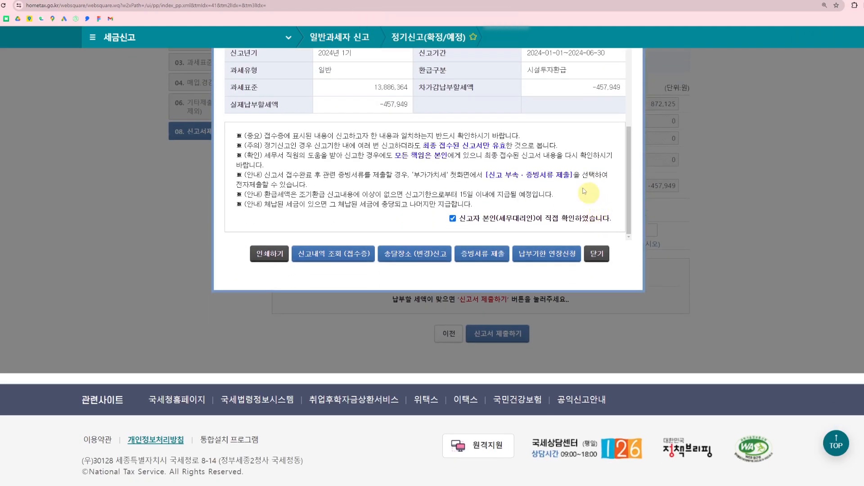
{"action": "scroll", "coordinate": [581, 211], "scroll_direction": "up", "scroll_amount": 1}
{"action": "scroll", "coordinate": [580, 212], "scroll_direction": "down", "scroll_amount": 1}
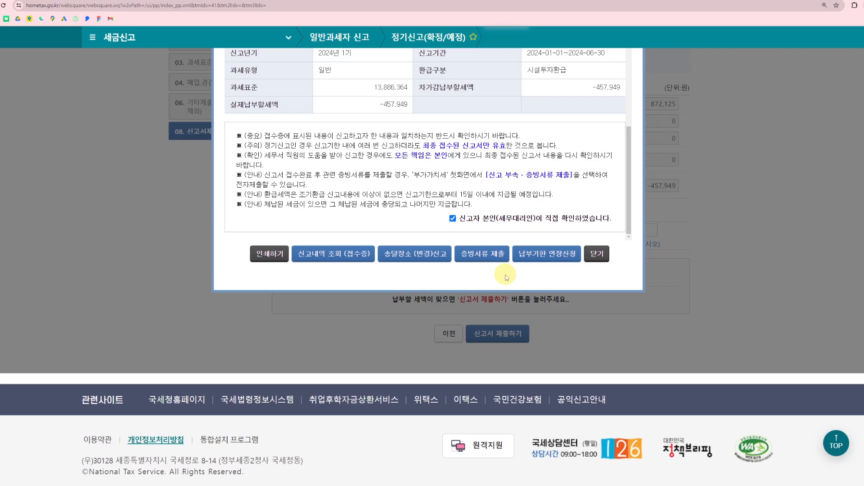
Attach 자동차등록증.png and 차량구매이체증.png to the filed VAT return as supporting documents and submit them
{"action": "left_click", "coordinate": [481, 255]}
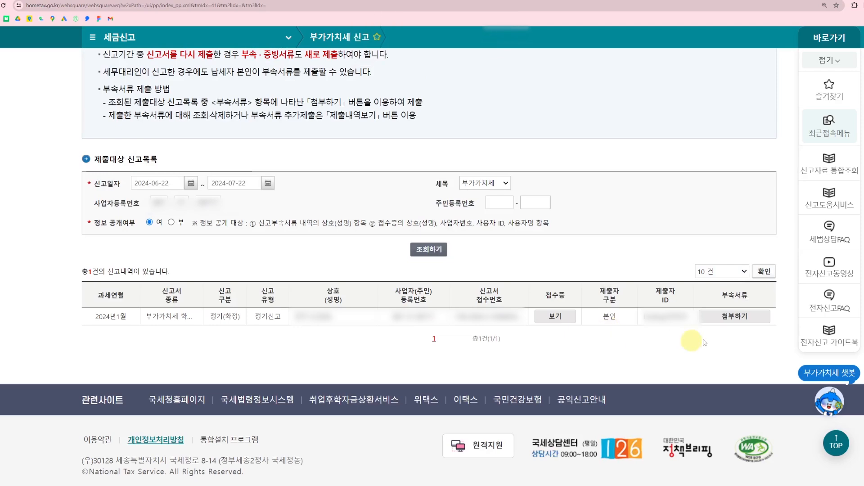
{"action": "left_click", "coordinate": [740, 315]}
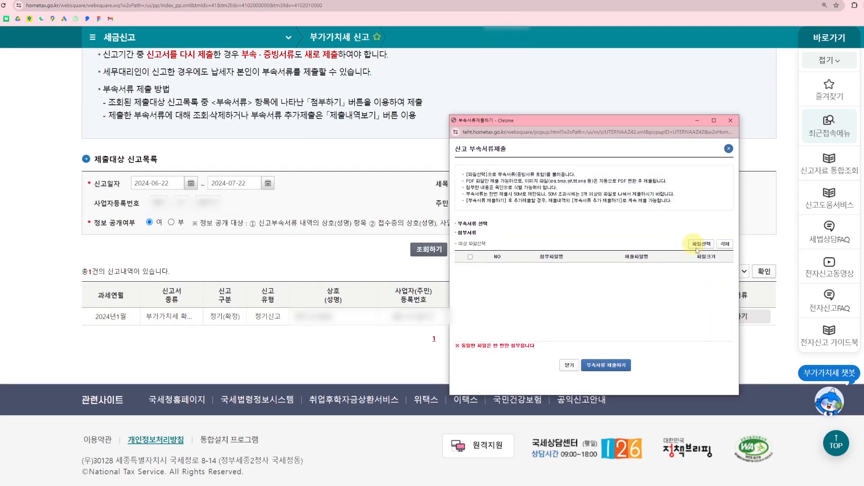
{"action": "left_click", "coordinate": [703, 244]}
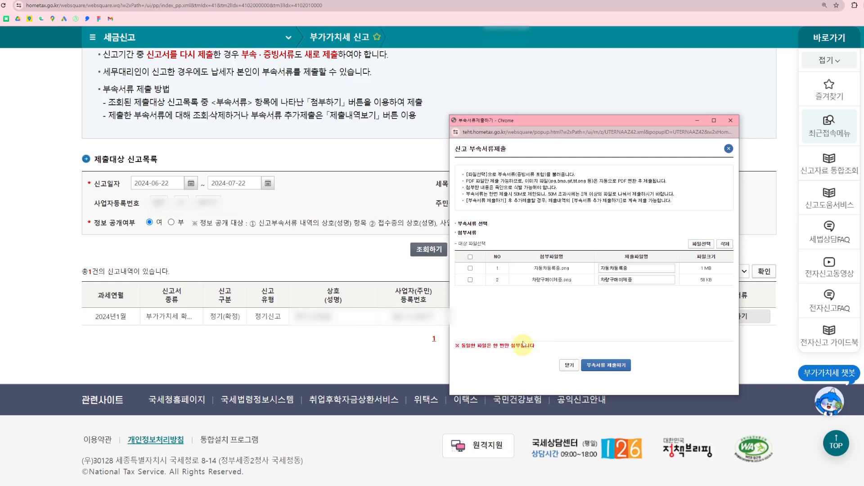
{"action": "left_click", "coordinate": [615, 364]}
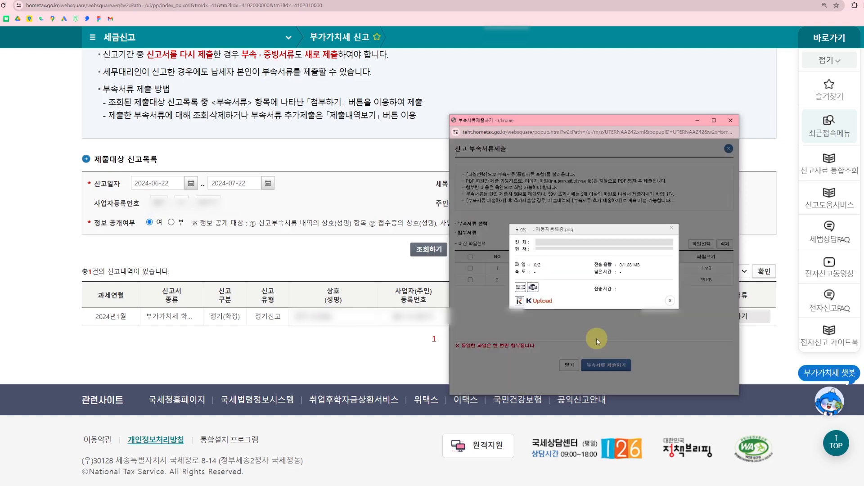
{"action": "left_click", "coordinate": [666, 180]}
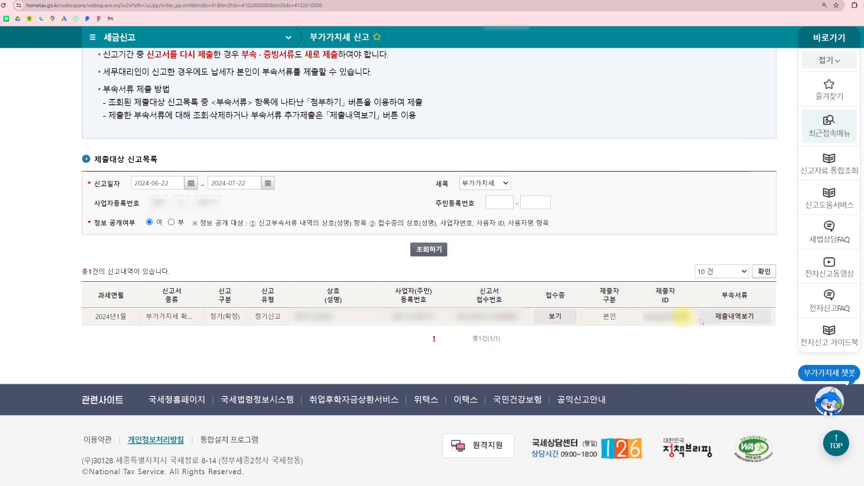
Check the files submitted with the VAT return in its 부속서류 제출내역, and close the submission details
{"action": "left_click", "coordinate": [737, 318]}
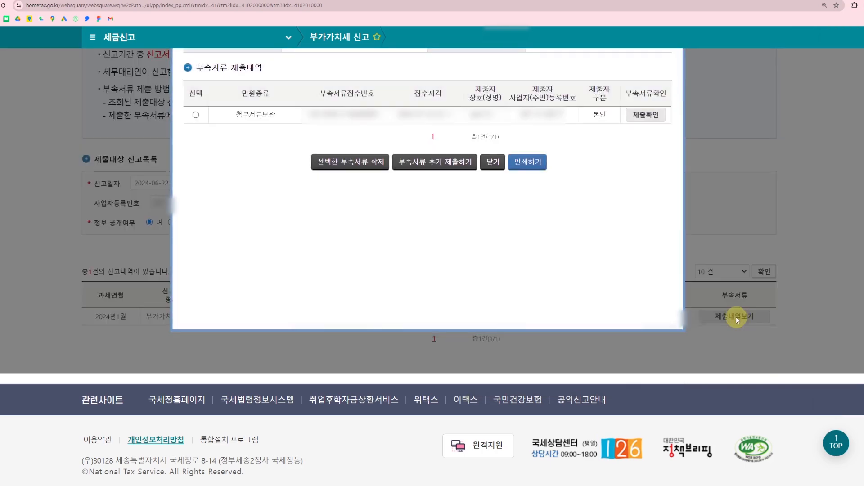
{"action": "left_click", "coordinate": [651, 115]}
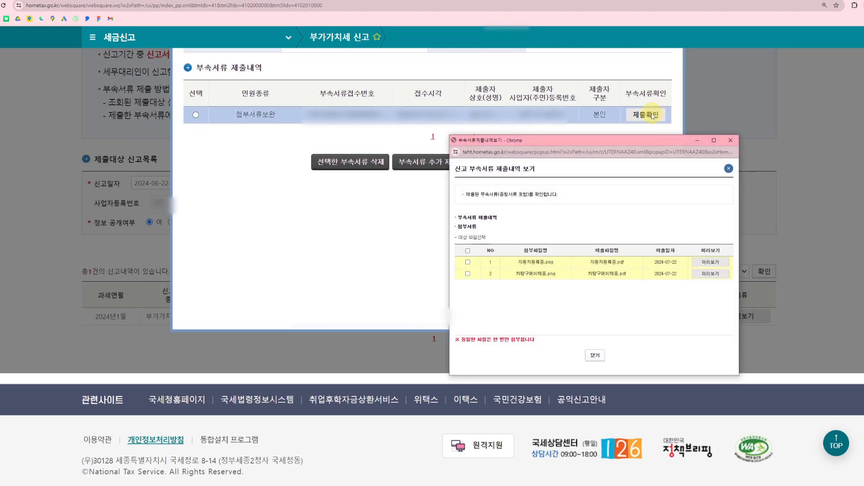
{"action": "left_click", "coordinate": [731, 140]}
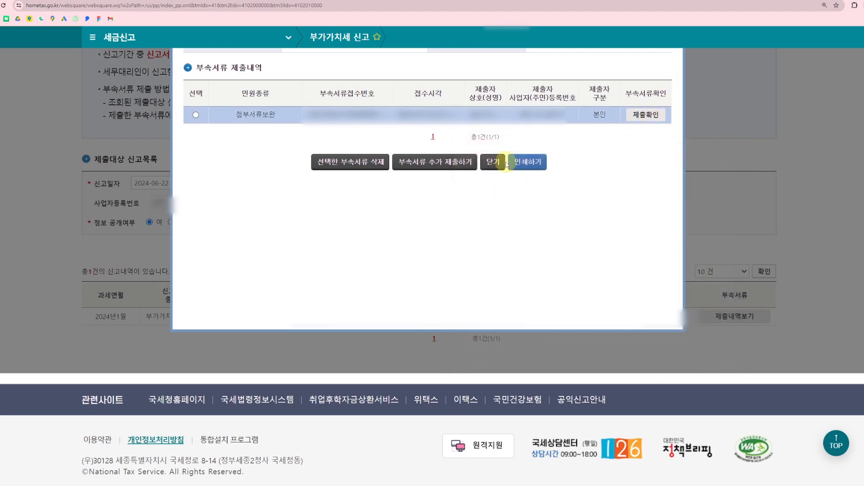
{"action": "left_click", "coordinate": [505, 163]}
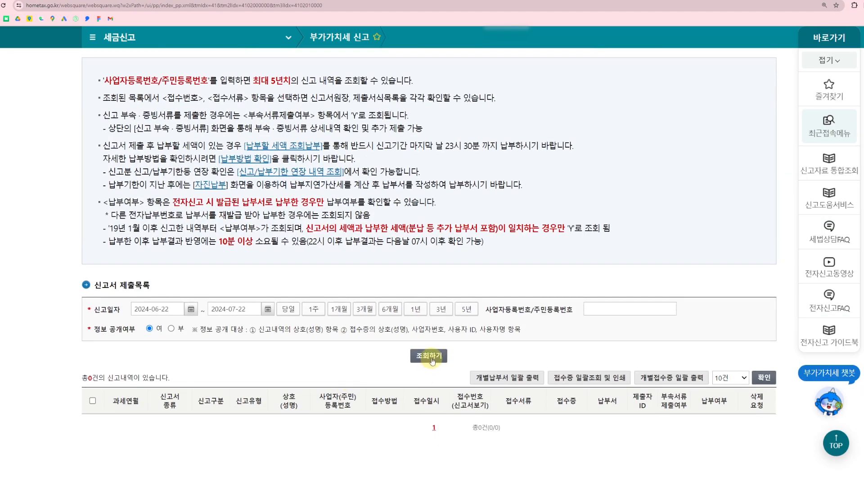
Query the 신고서 제출목록 for 2024-06-22 to 2024-07-22 and view the filed VAT return's 접수증
{"action": "left_click", "coordinate": [430, 356]}
{"action": "left_click", "coordinate": [497, 53]}
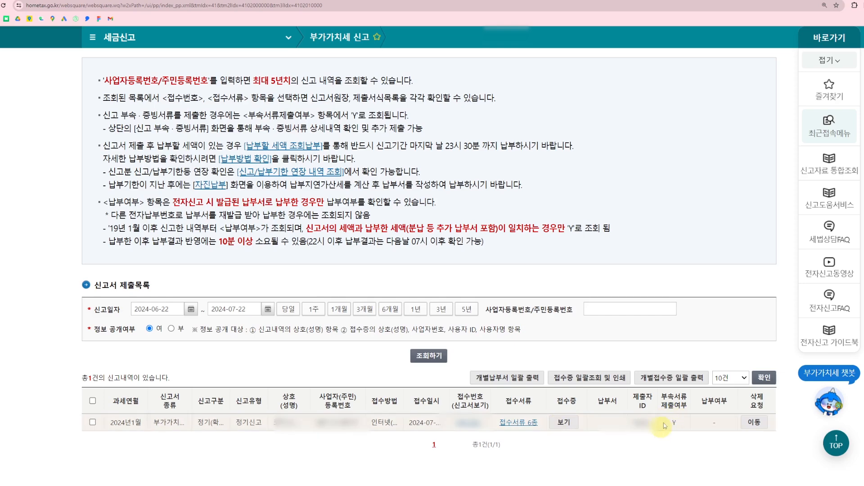
{"action": "left_click", "coordinate": [563, 423]}
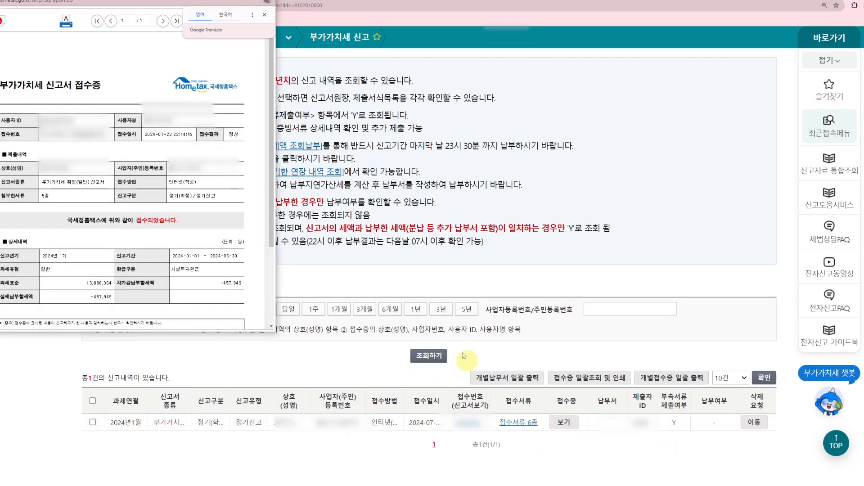
{"action": "left_click", "coordinate": [267, 0]}
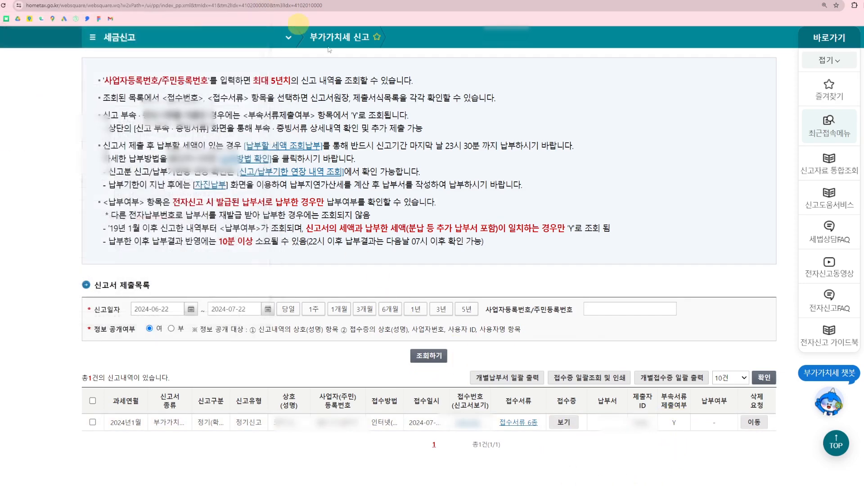
{"action": "scroll", "coordinate": [594, 360], "scroll_direction": "down", "scroll_amount": 2}
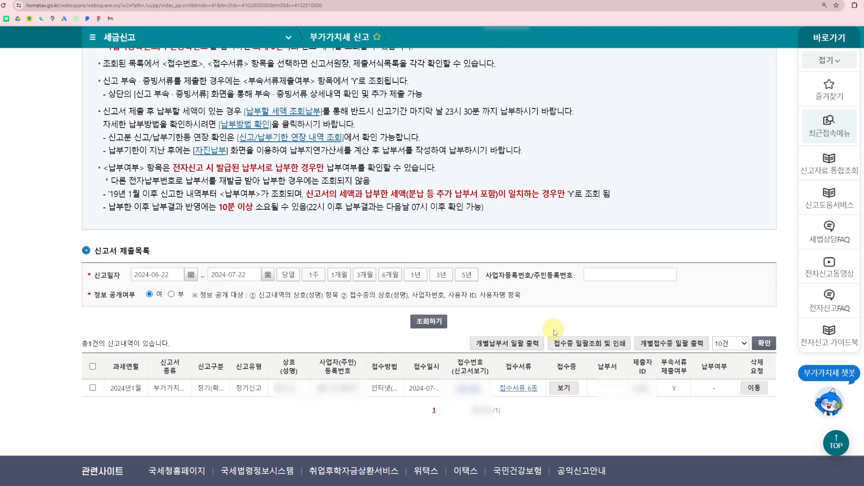